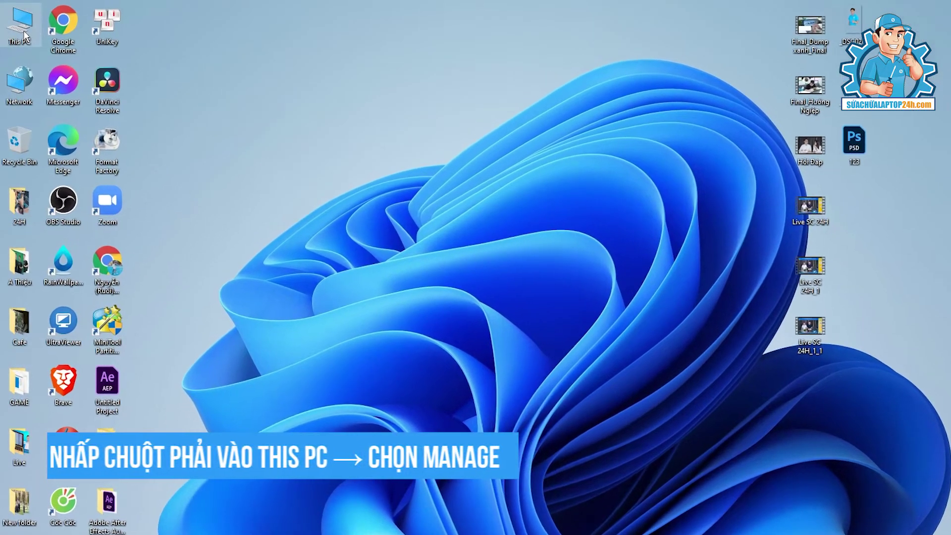
Open Computer Management for This PC and show its Disk Management view.
{"action": "right_click", "coordinate": [23, 30]}
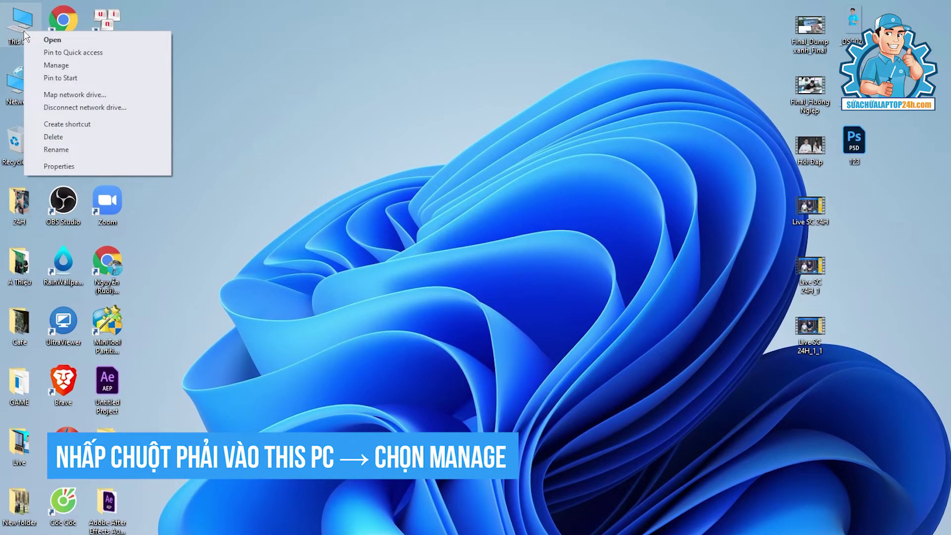
{"action": "left_click", "coordinate": [38, 65]}
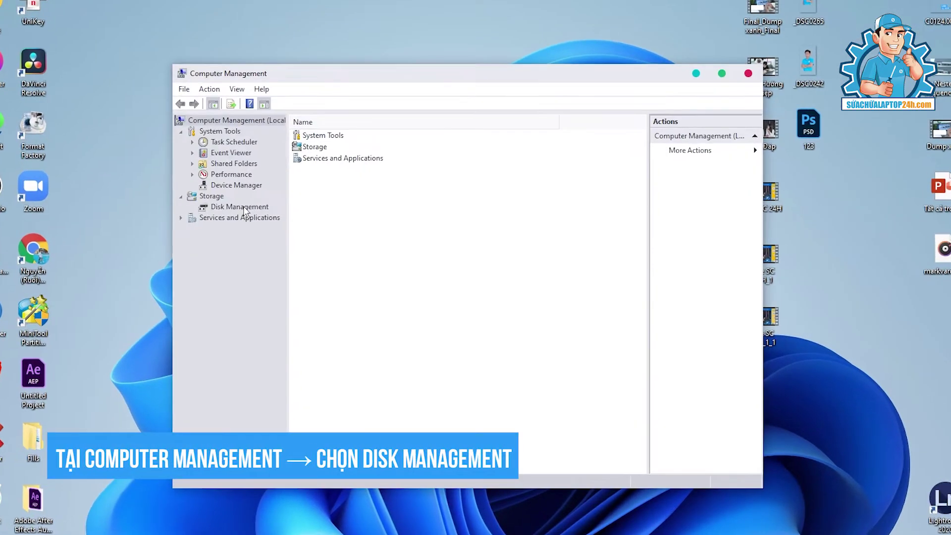
{"action": "left_click", "coordinate": [244, 208]}
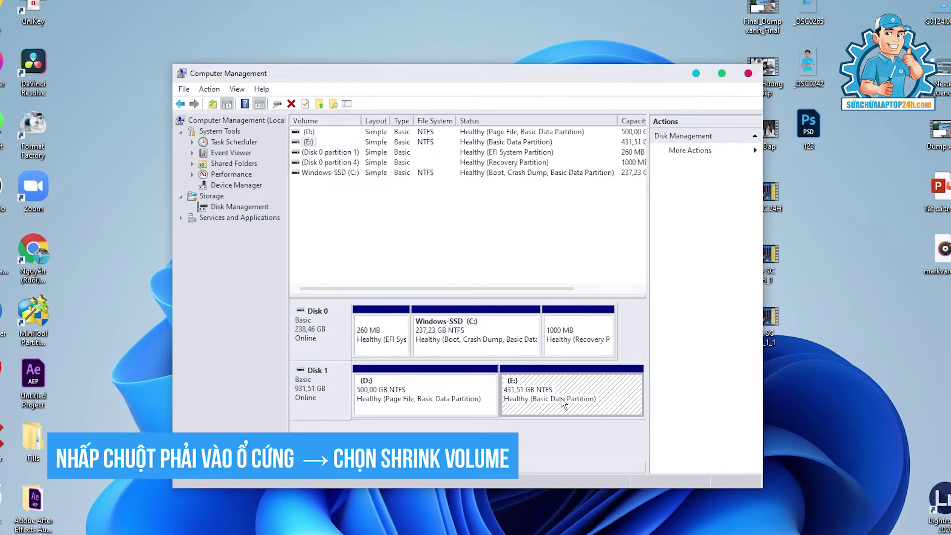
Open the Shrink Volume settings for partition E: on Disk 1 and select the amount of space to shrink.
{"action": "right_click", "coordinate": [563, 404]}
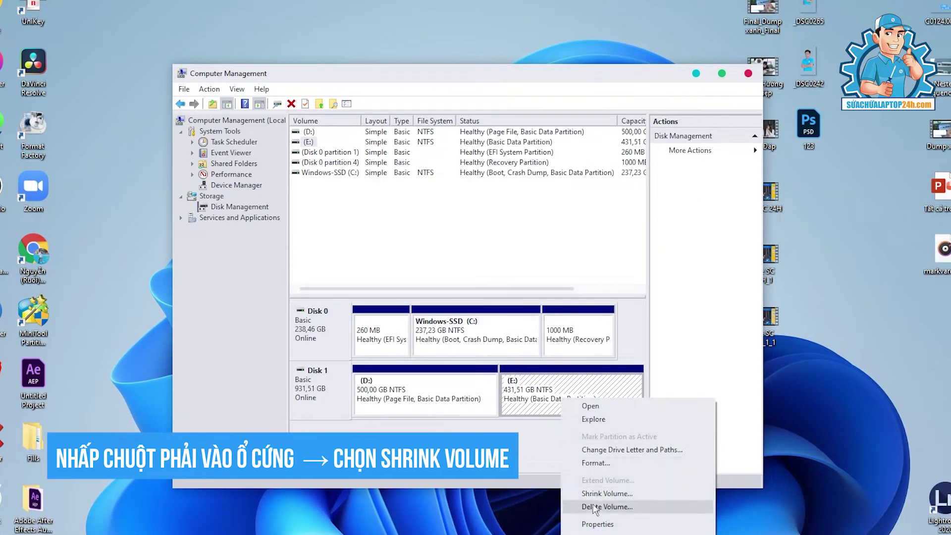
{"action": "left_click", "coordinate": [590, 495]}
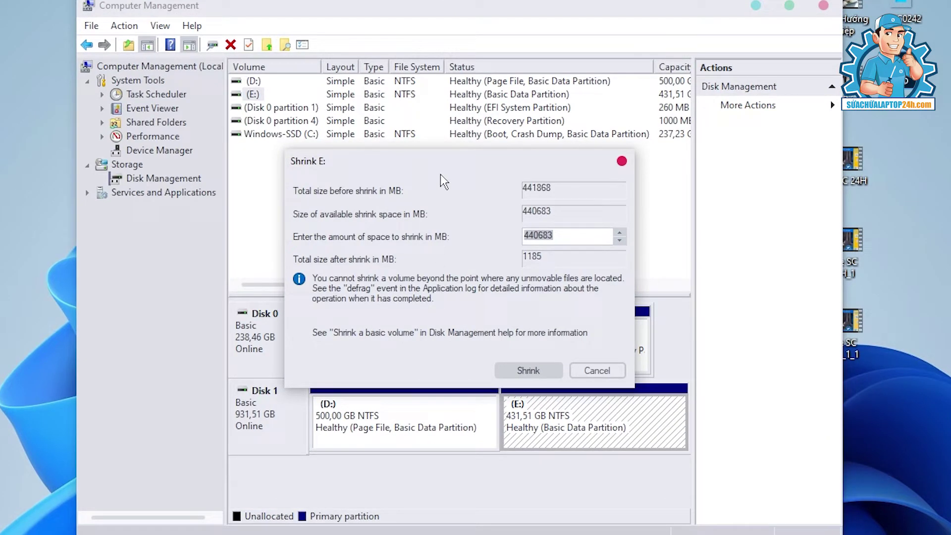
{"action": "left_click", "coordinate": [580, 236]}
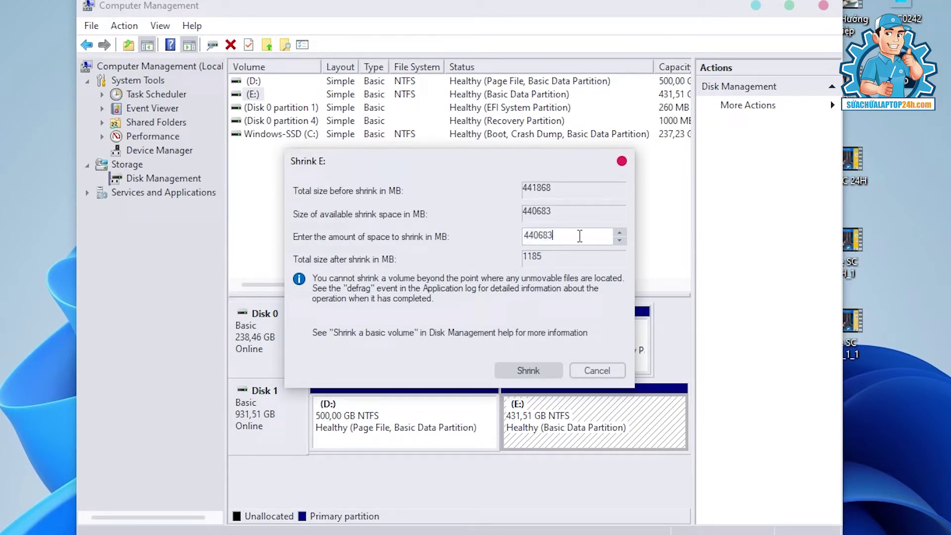
{"action": "left_click_drag", "start_coordinate": [589, 234], "coordinate": [488, 240]}
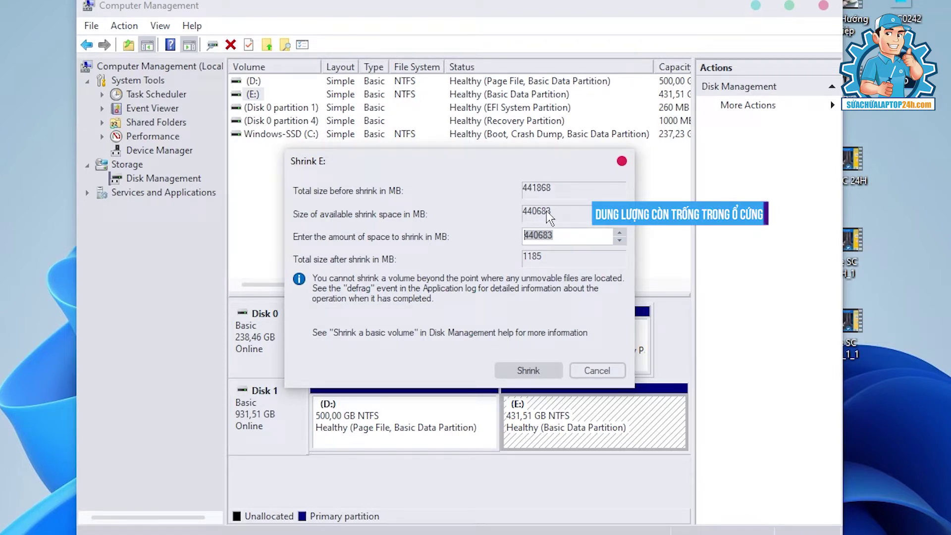
{"action": "left_click", "coordinate": [540, 236]}
{"action": "left_click_drag", "start_coordinate": [568, 238], "coordinate": [515, 238]}
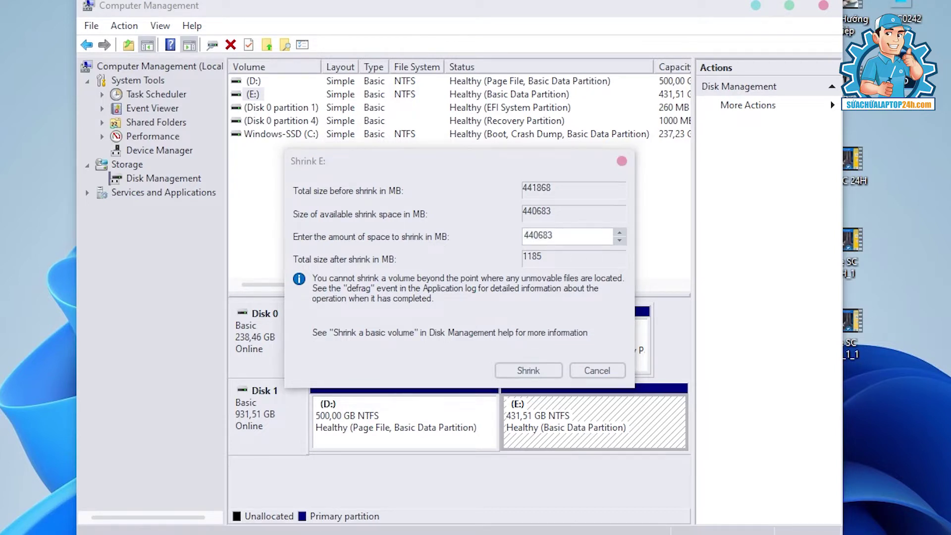
Open Calculator, compute 200 × 1024 to convert 200 GB to megabytes, and select the result.
{"action": "key", "text": "super"}
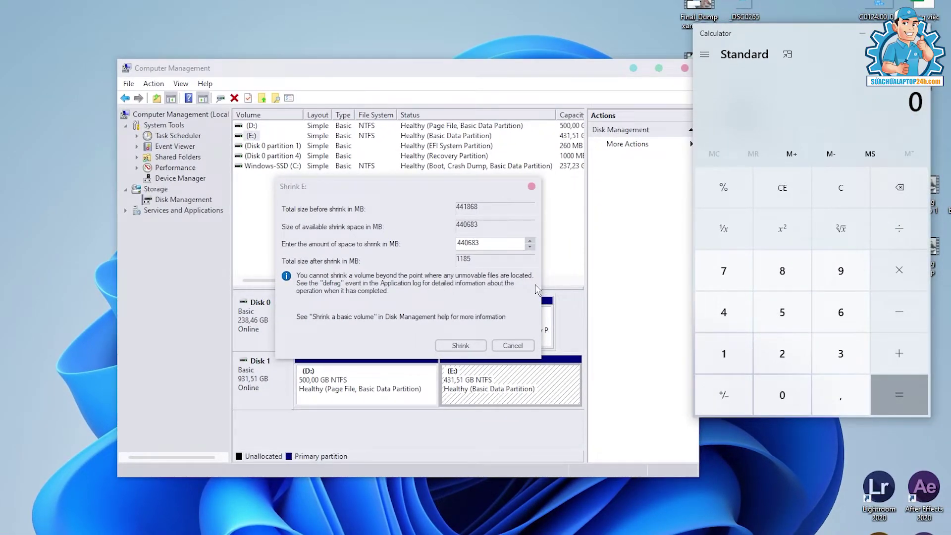
{"action": "left_click", "coordinate": [801, 358]}
{"action": "double_click", "coordinate": [793, 395]}
{"action": "left_click", "coordinate": [899, 270]}
{"action": "left_click", "coordinate": [724, 356]}
{"action": "left_click", "coordinate": [792, 388]}
{"action": "left_click", "coordinate": [781, 357]}
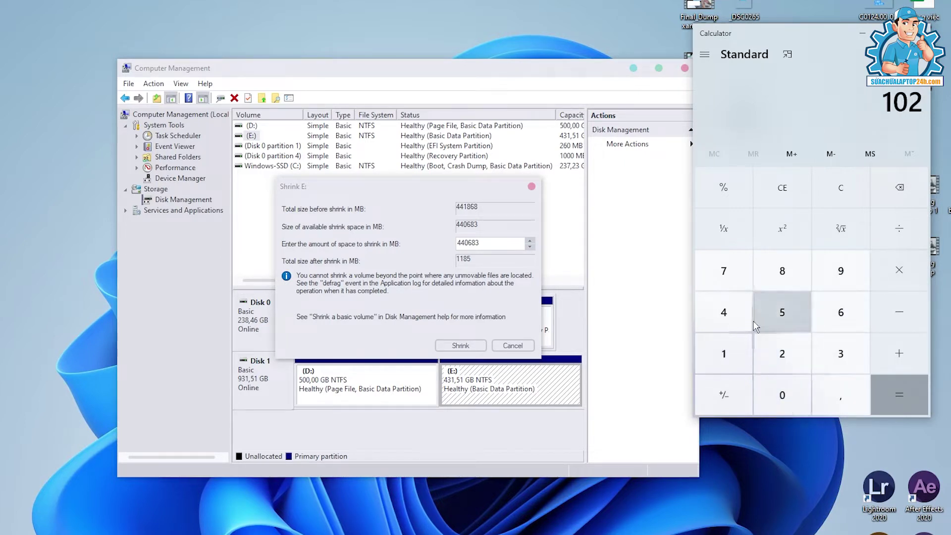
{"action": "left_click", "coordinate": [728, 315]}
{"action": "left_click", "coordinate": [887, 394]}
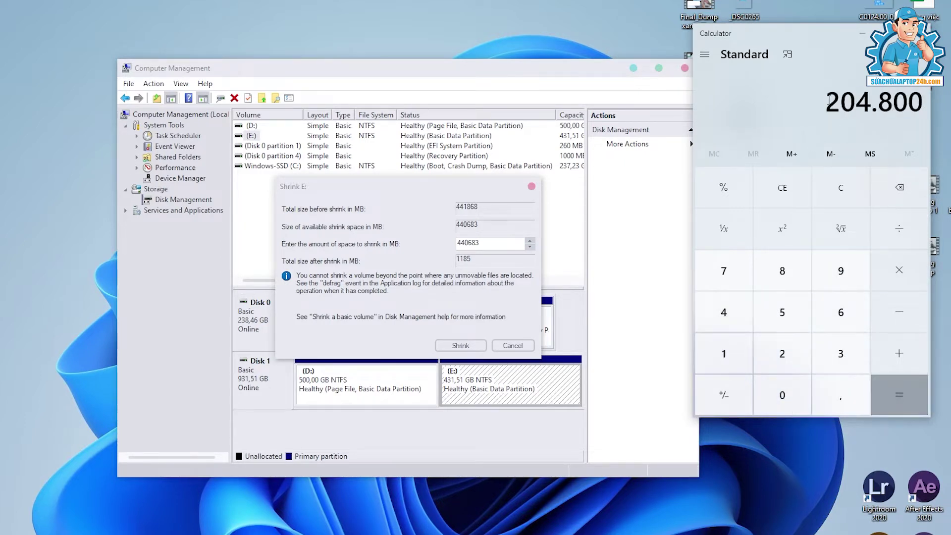
{"action": "left_click_drag", "start_coordinate": [829, 101], "coordinate": [923, 104]}
Return to Disk Management's shrink settings for E: and shrink the volume by 204800 MB.
{"action": "double_click", "coordinate": [457, 243]}
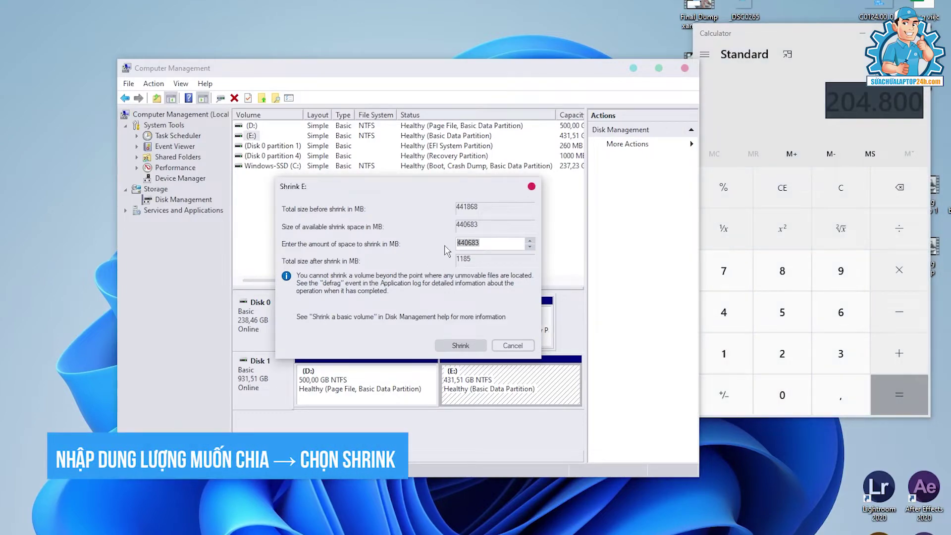
{"action": "type", "text": "204800"}
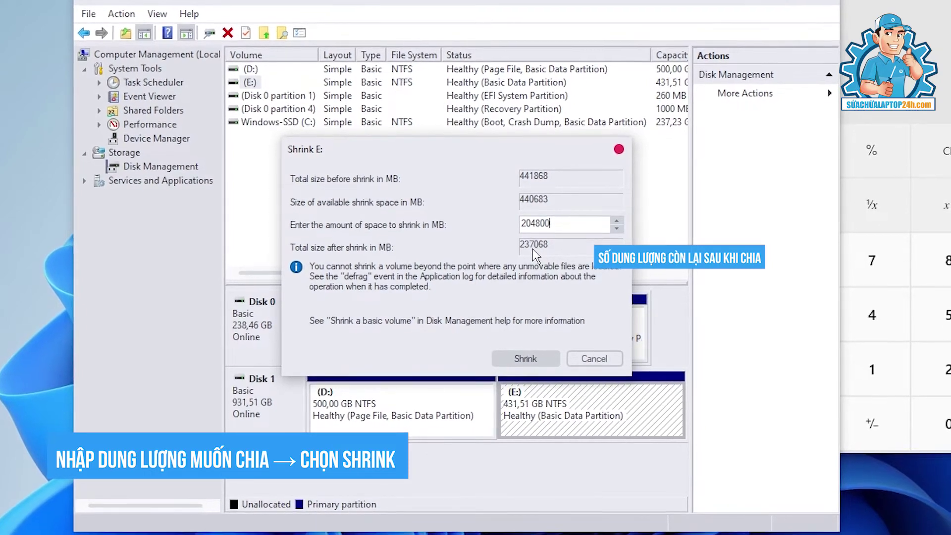
{"action": "double_click", "coordinate": [533, 221]}
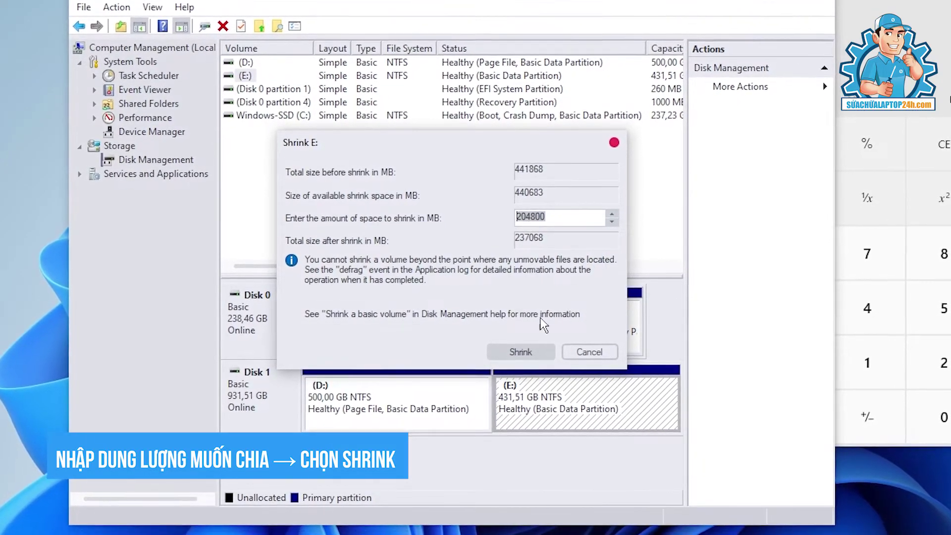
{"action": "left_click", "coordinate": [521, 354]}
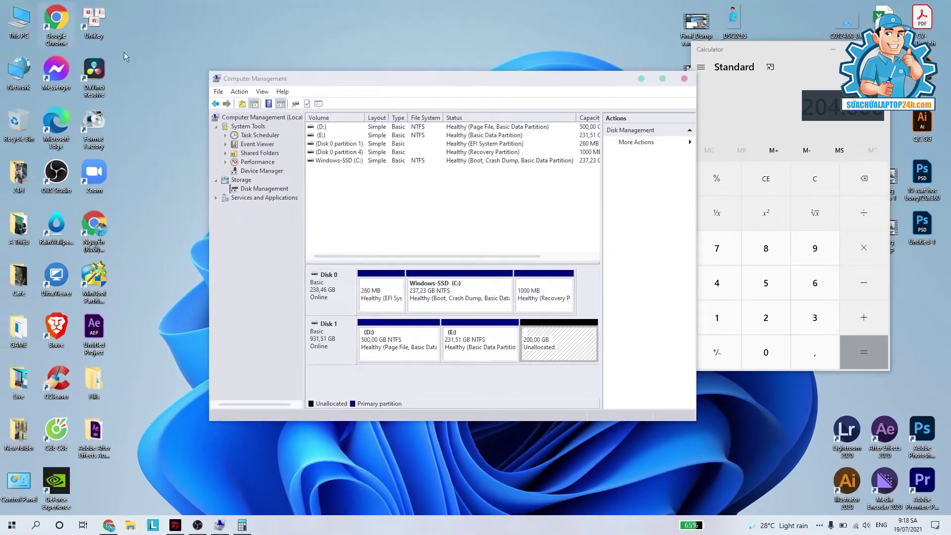
Open This PC in File Explorer and check the capacity and contents of Local Disk (E:).
{"action": "key", "text": "super+e"}
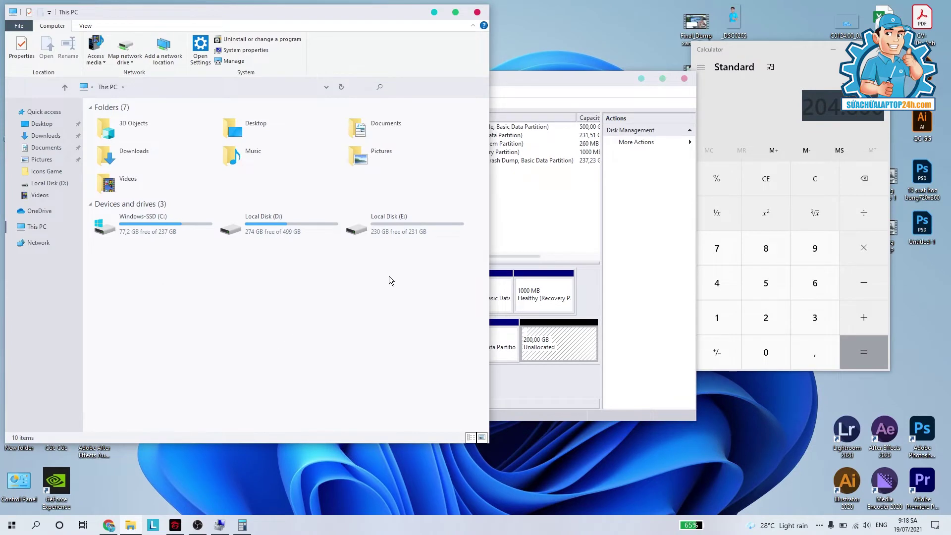
{"action": "left_click", "coordinate": [395, 226]}
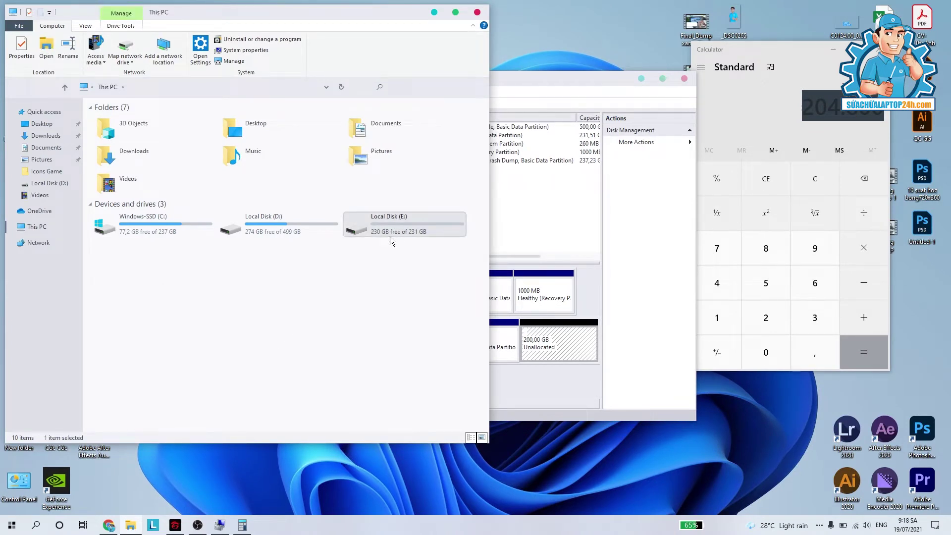
{"action": "double_click", "coordinate": [391, 237]}
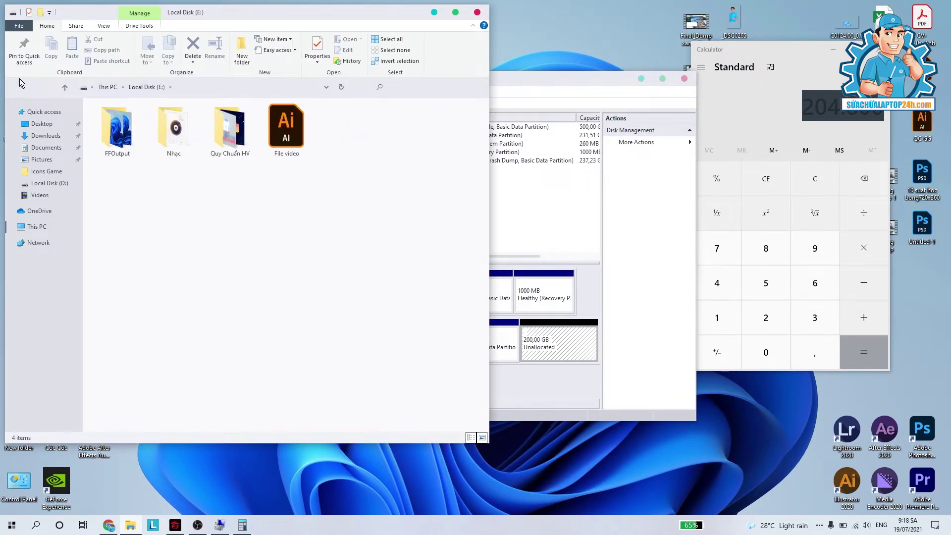
{"action": "left_click_drag", "start_coordinate": [347, 124], "coordinate": [91, 151]}
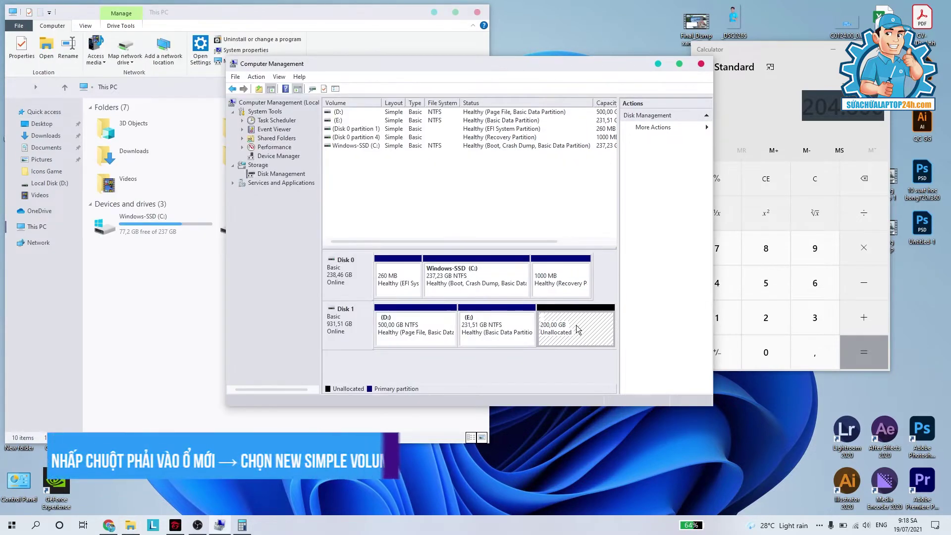
Start a new simple volume on Disk 1's unallocated space in Disk Management, accepting the 204799 MB size and drive letter F.
{"action": "right_click", "coordinate": [575, 325]}
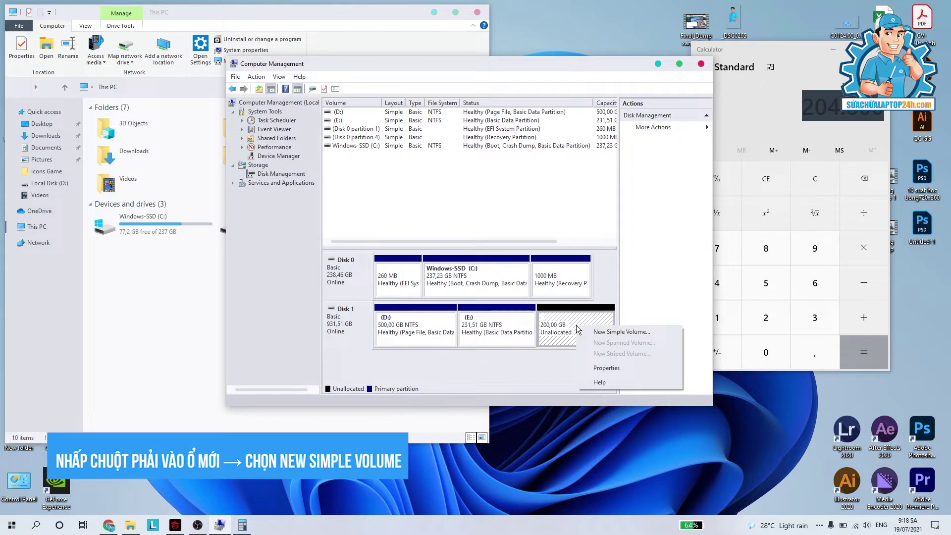
{"action": "left_click", "coordinate": [591, 337]}
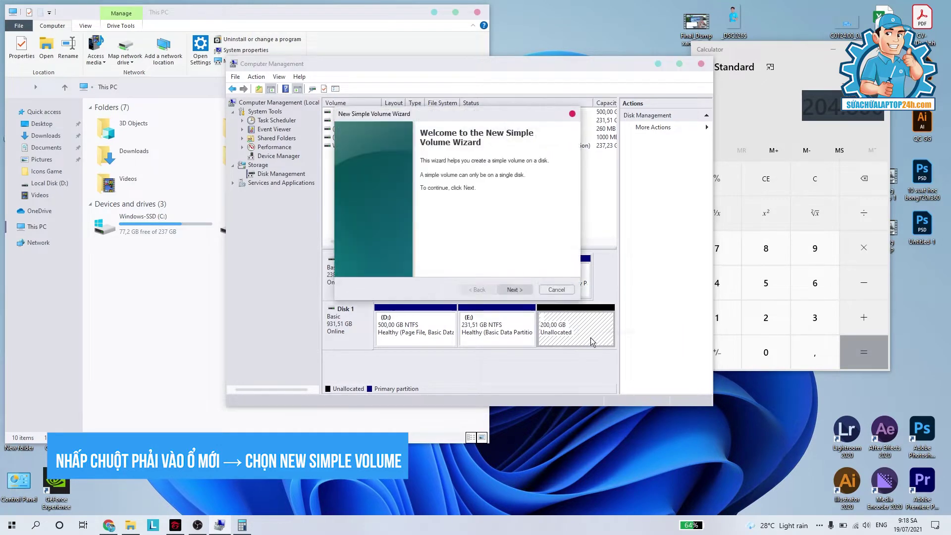
{"action": "left_click", "coordinate": [511, 292]}
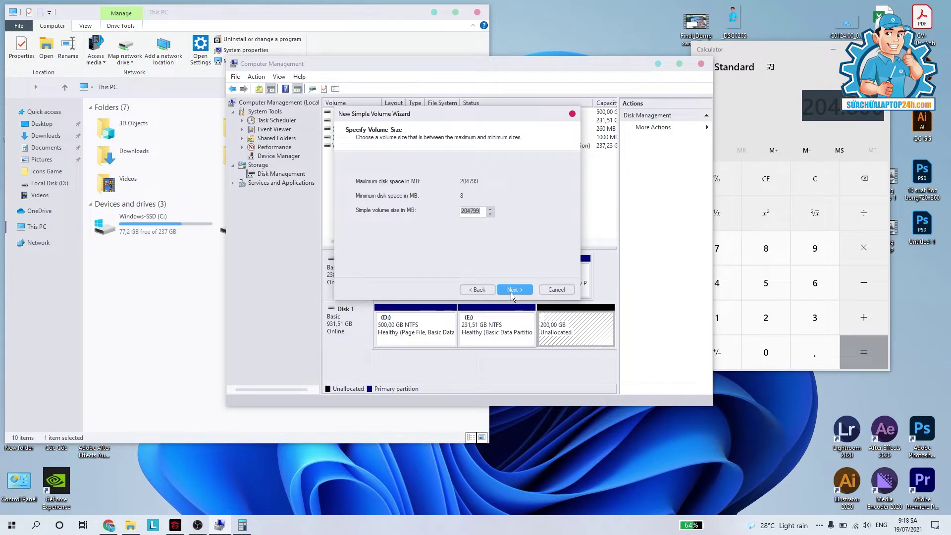
{"action": "left_click", "coordinate": [511, 292]}
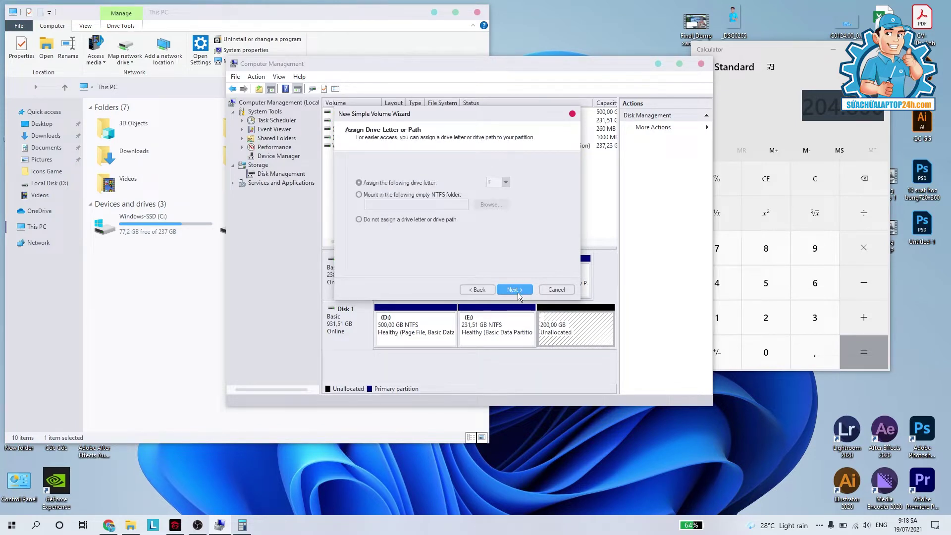
{"action": "left_click", "coordinate": [518, 293]}
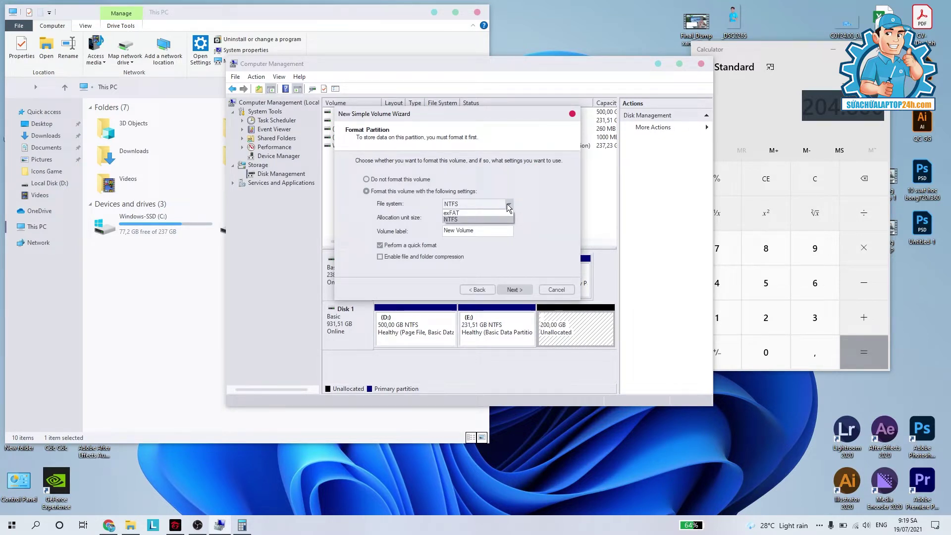
Keep the NTFS file system, default allocation unit size and New Volume label, and finish creating the volume.
{"action": "left_click", "coordinate": [507, 220]}
{"action": "left_click", "coordinate": [505, 220]}
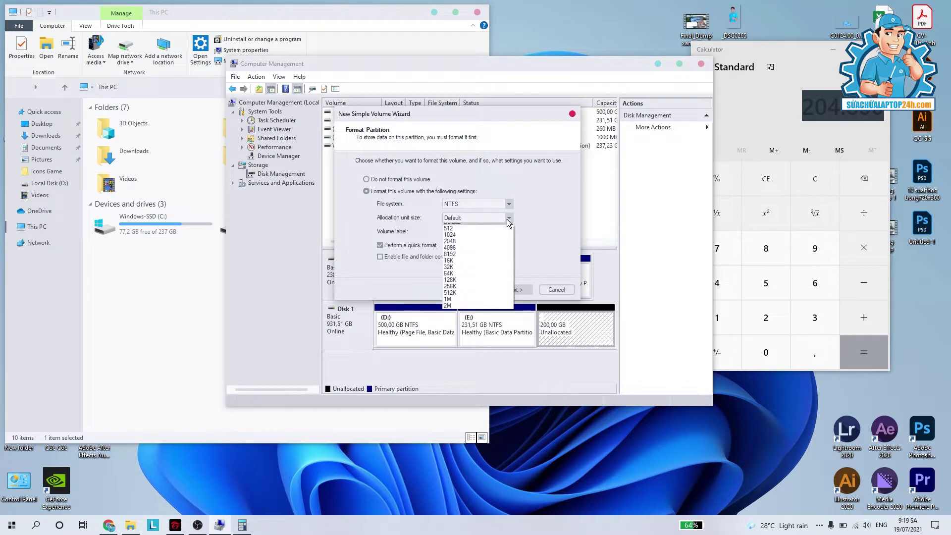
{"action": "left_click", "coordinate": [522, 212]}
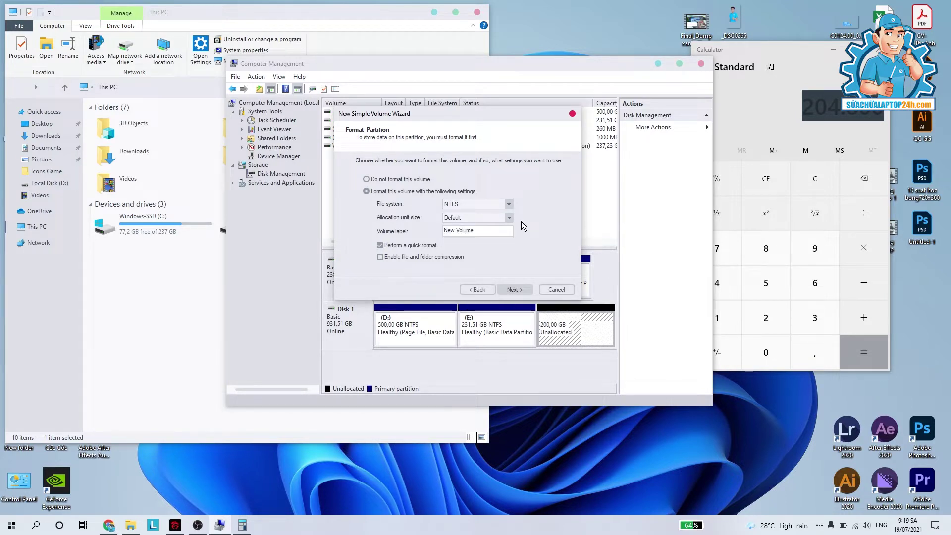
{"action": "left_click", "coordinate": [517, 293]}
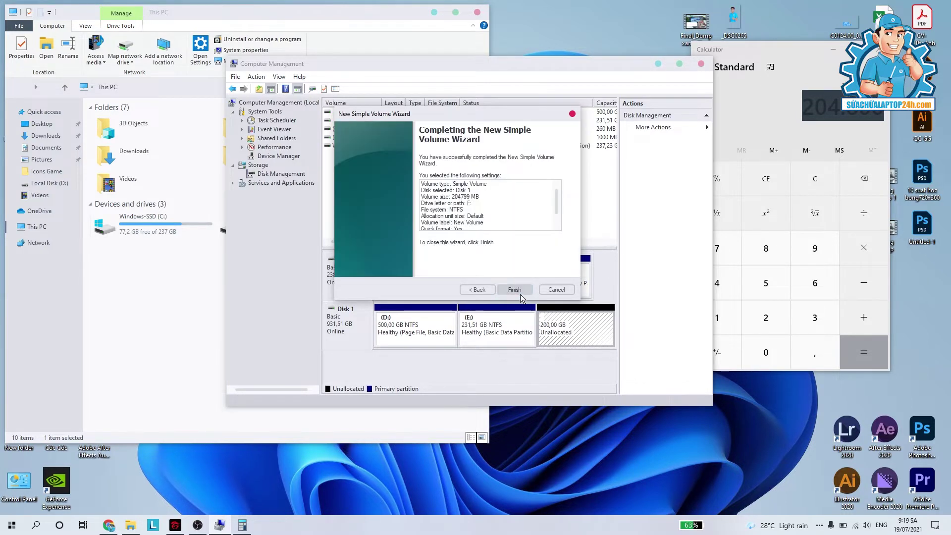
{"action": "left_click", "coordinate": [517, 290]}
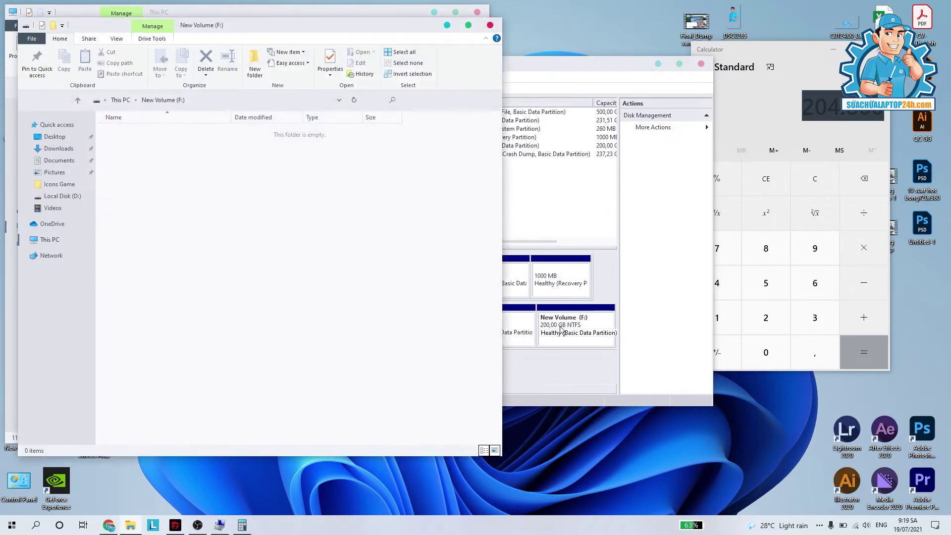
Close both File Explorer windows and reopen File Explorer to check the drives.
{"action": "left_click", "coordinate": [489, 26]}
{"action": "left_click", "coordinate": [478, 12]}
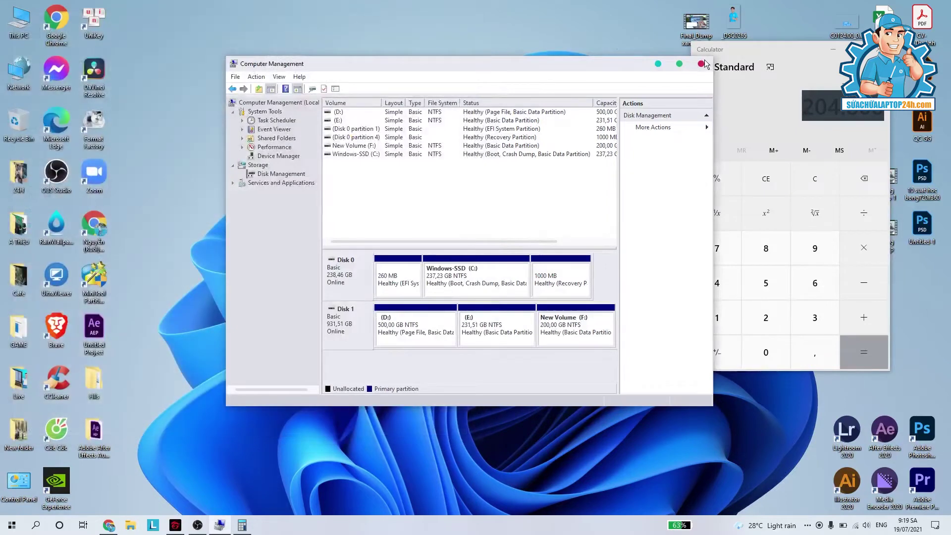
{"action": "key", "text": "super+e"}
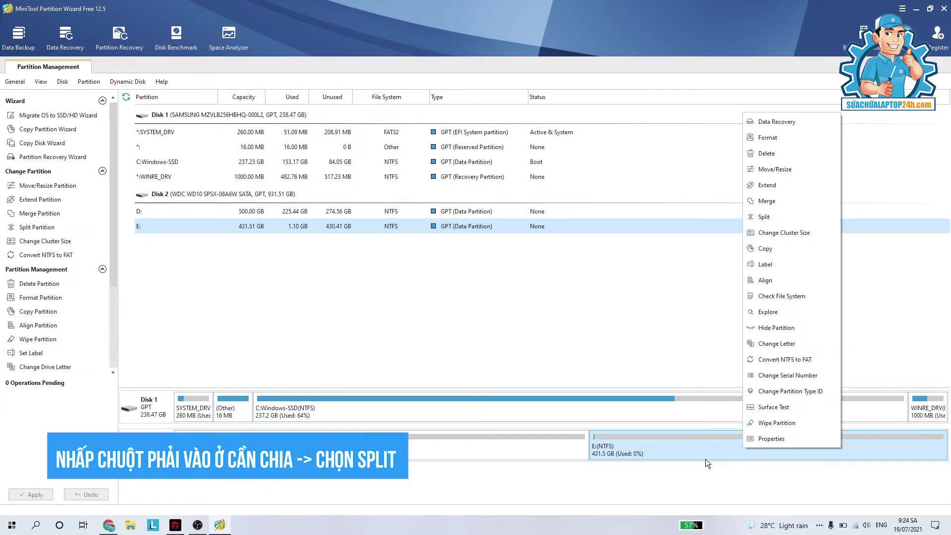
In MiniTool Partition Wizard, open the Split settings for partition E: on Disk 2.
{"action": "left_click", "coordinate": [732, 447]}
{"action": "right_click", "coordinate": [748, 457]}
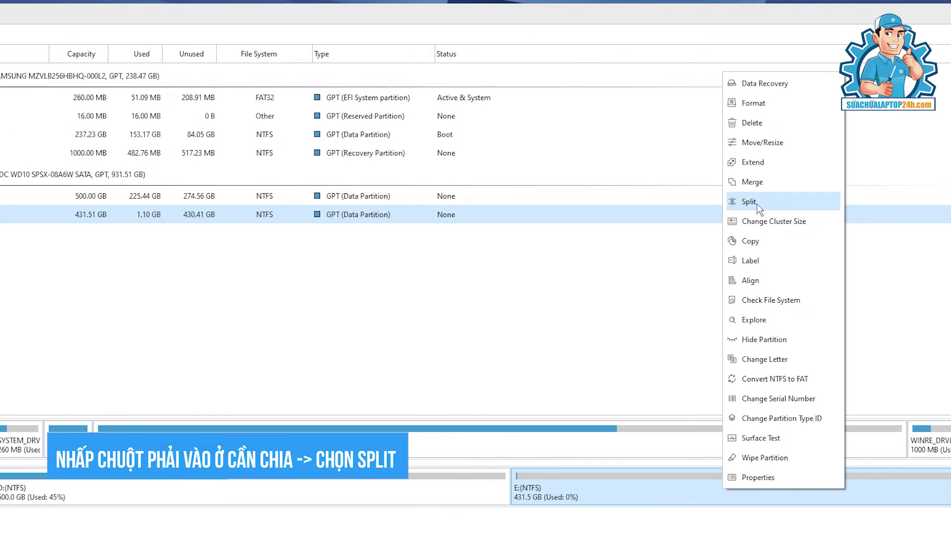
{"action": "left_click", "coordinate": [757, 204]}
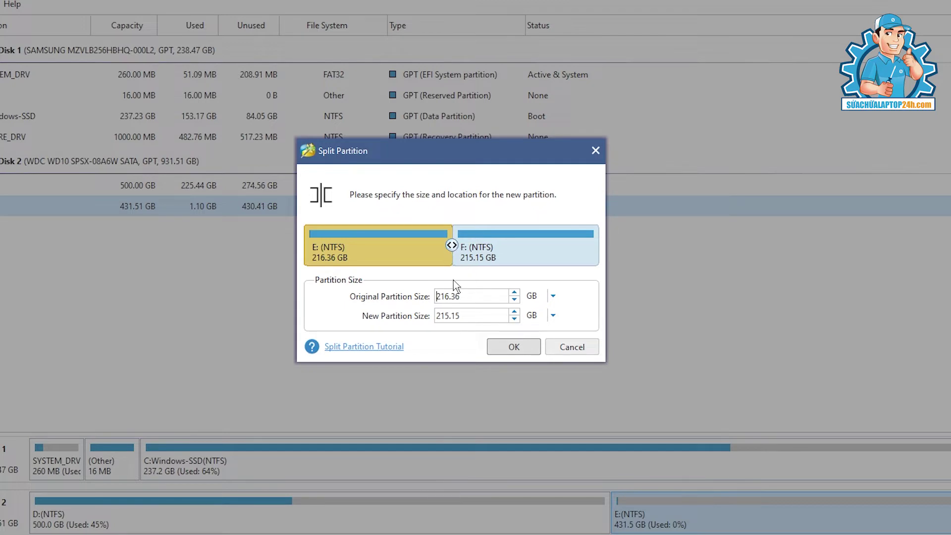
Adjust the divider between the two partitions and set the original partition size to 200 GB.
{"action": "mouse_move", "coordinate": [452, 246]}
{"action": "left_mouse_down"}
{"action": "mouse_move", "coordinate": [407, 243]}
{"action": "mouse_move", "coordinate": [463, 243]}
{"action": "mouse_move", "coordinate": [399, 242]}
{"action": "mouse_move", "coordinate": [479, 242]}
{"action": "mouse_move", "coordinate": [431, 243]}
{"action": "mouse_move", "coordinate": [472, 243]}
{"action": "mouse_move", "coordinate": [447, 244]}
{"action": "left_mouse_up"}
{"action": "left_click_drag", "start_coordinate": [477, 297], "coordinate": [411, 302]}
{"action": "type", "text": "200"}
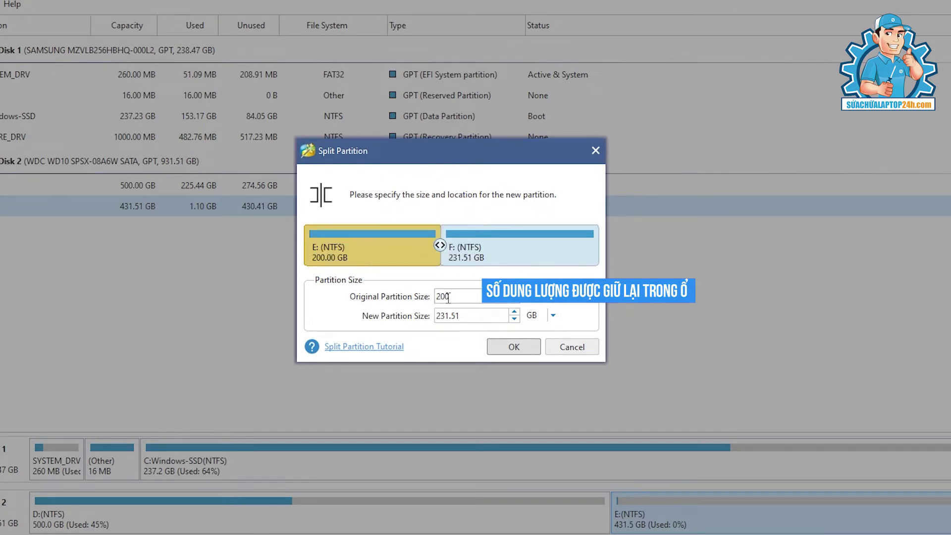
Set the new partition size to 200 GB in the split settings.
{"action": "left_click_drag", "start_coordinate": [461, 316], "coordinate": [426, 321]}
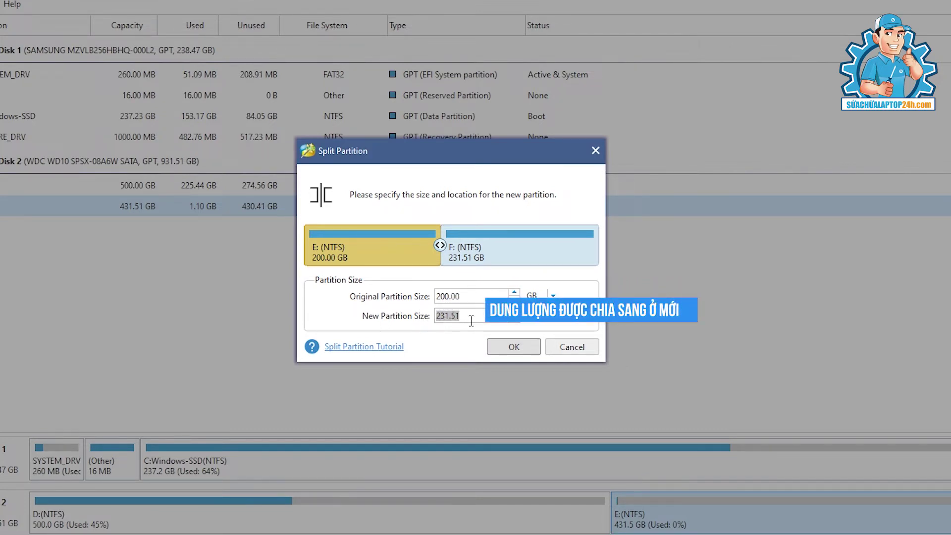
{"action": "type", "text": "200"}
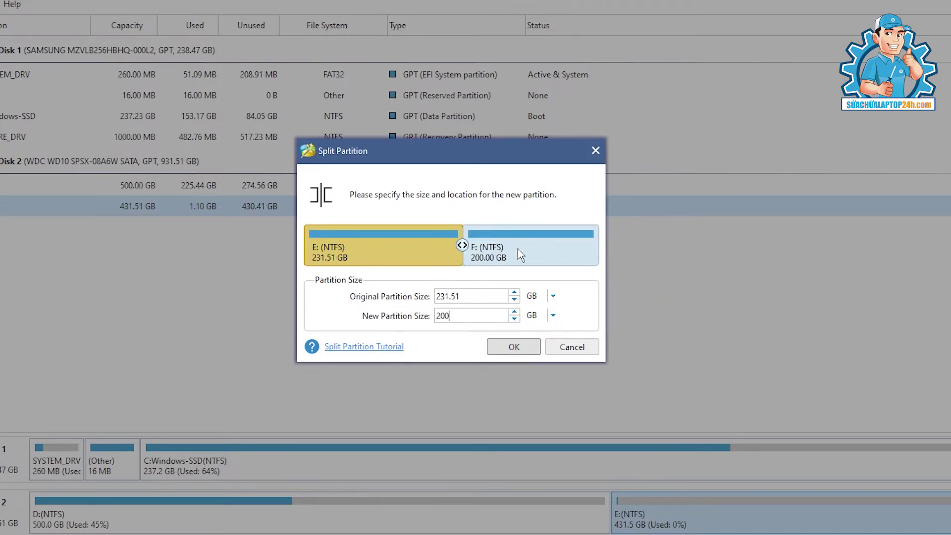
Confirm the split of partition E: and select the new partition F: on Disk 2.
{"action": "left_click", "coordinate": [519, 347]}
{"action": "left_click", "coordinate": [920, 524]}
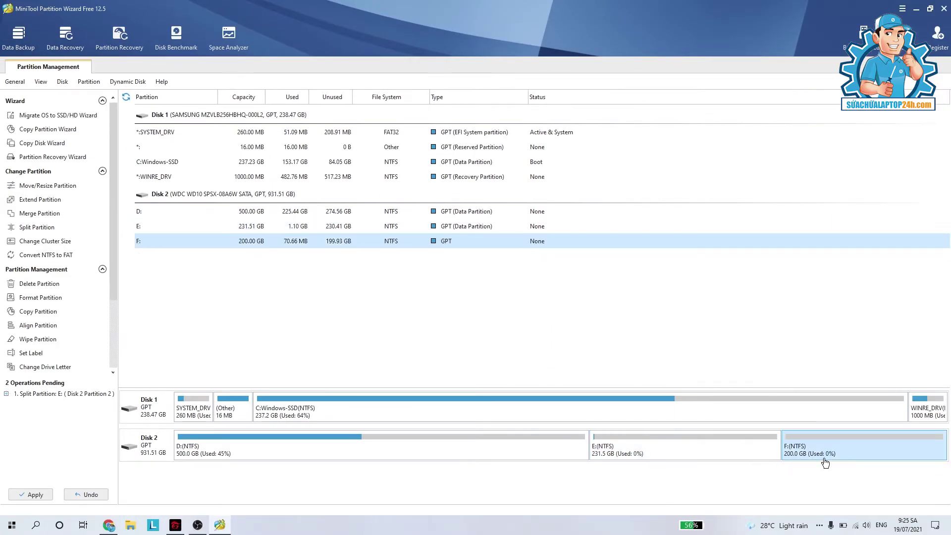
Switch to File Explorer and check the drives listed in This PC before the pending split is applied.
{"action": "left_click", "coordinate": [930, 8]}
{"action": "double_click", "coordinate": [18, 22]}
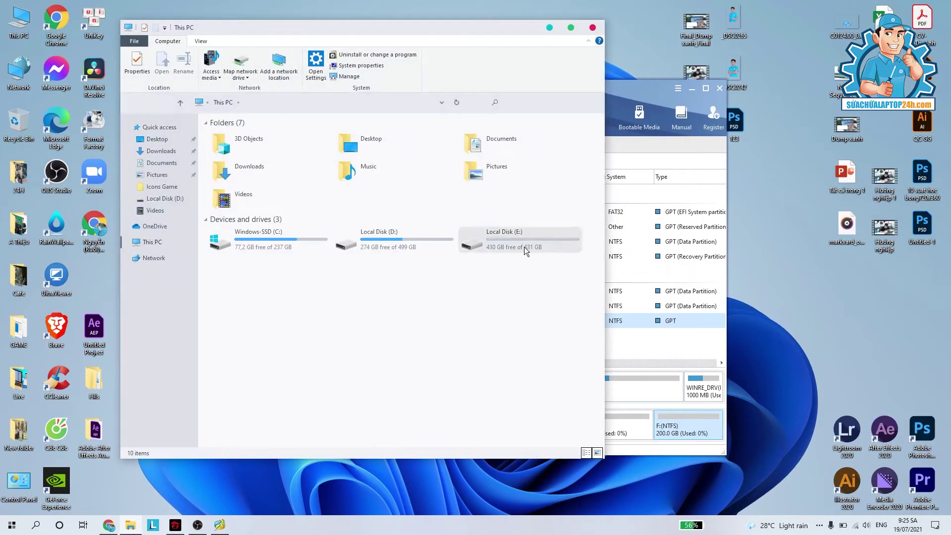
{"action": "left_click", "coordinate": [533, 235]}
Return to MiniTool Partition Wizard and apply the pending split of partition E:.
{"action": "left_click", "coordinate": [633, 90]}
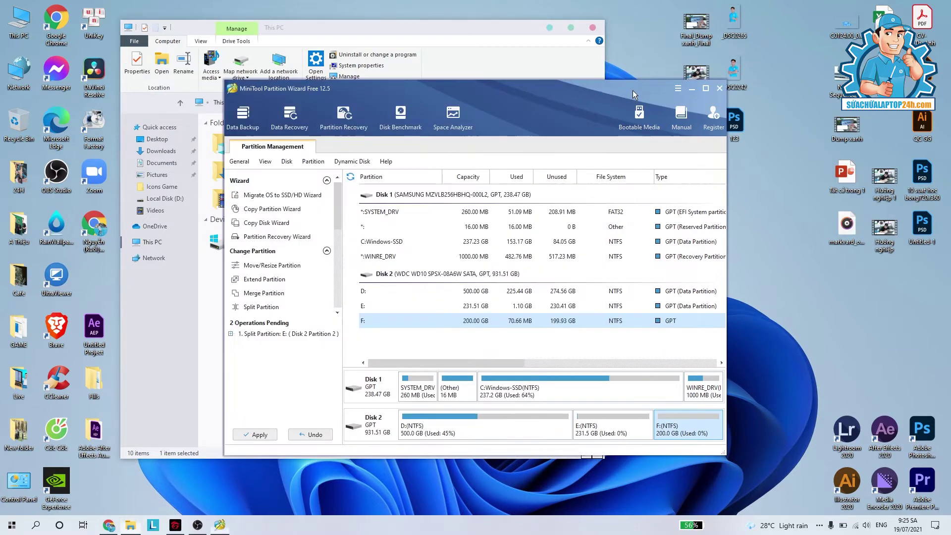
{"action": "left_click", "coordinate": [706, 89]}
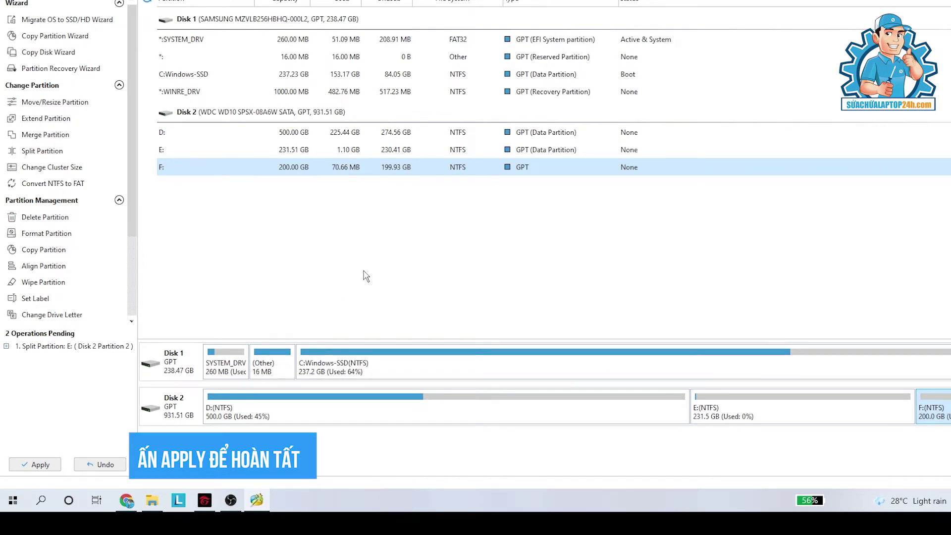
{"action": "left_click", "coordinate": [39, 466]}
{"action": "left_click", "coordinate": [531, 217]}
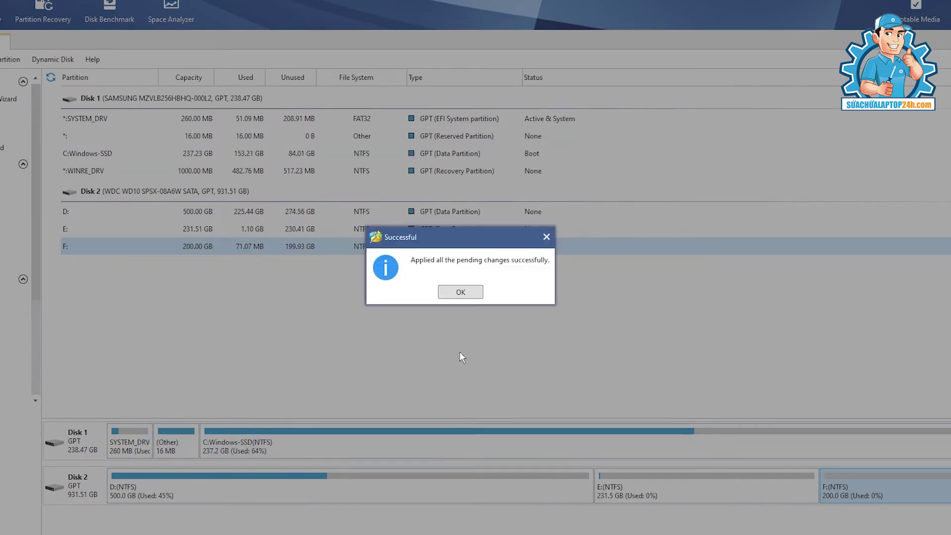
{"action": "left_click", "coordinate": [461, 291]}
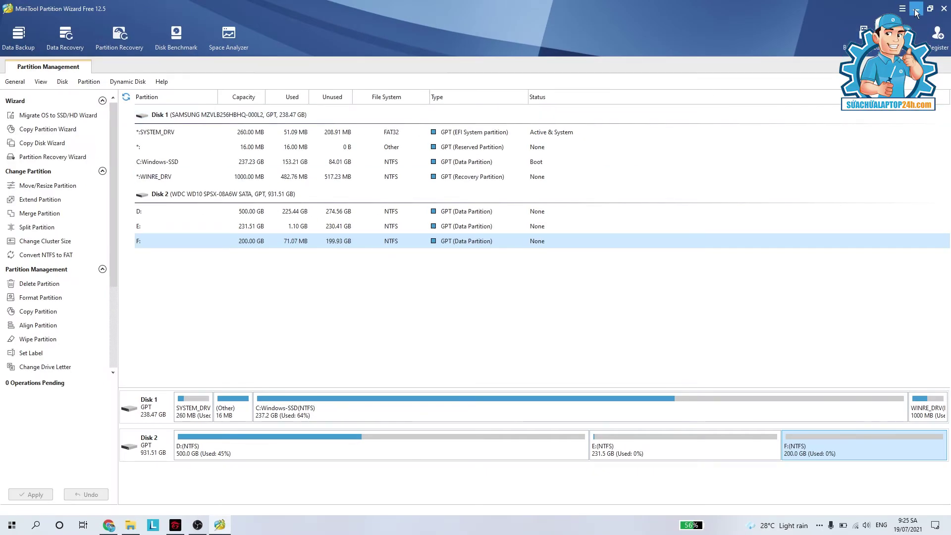
Switch to File Explorer, check the new drive F:, and inspect the files on drive E:.
{"action": "left_click", "coordinate": [917, 11]}
{"action": "left_click", "coordinate": [266, 263]}
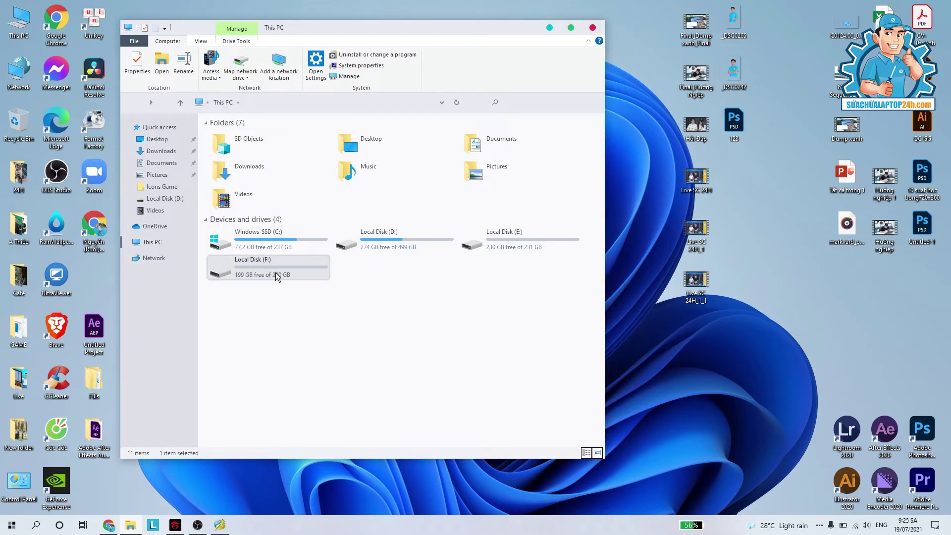
{"action": "double_click", "coordinate": [509, 244]}
{"action": "left_click_drag", "start_coordinate": [466, 157], "coordinate": [218, 145]}
{"action": "left_click", "coordinate": [137, 104]}
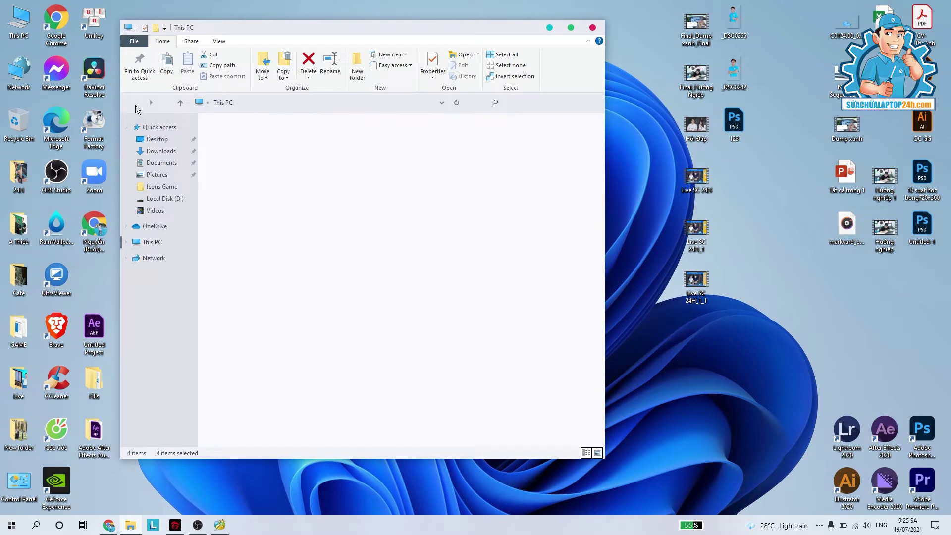
{"action": "double_click", "coordinate": [531, 248]}
{"action": "left_click_drag", "start_coordinate": [479, 210], "coordinate": [225, 152]}
{"action": "left_click", "coordinate": [137, 105]}
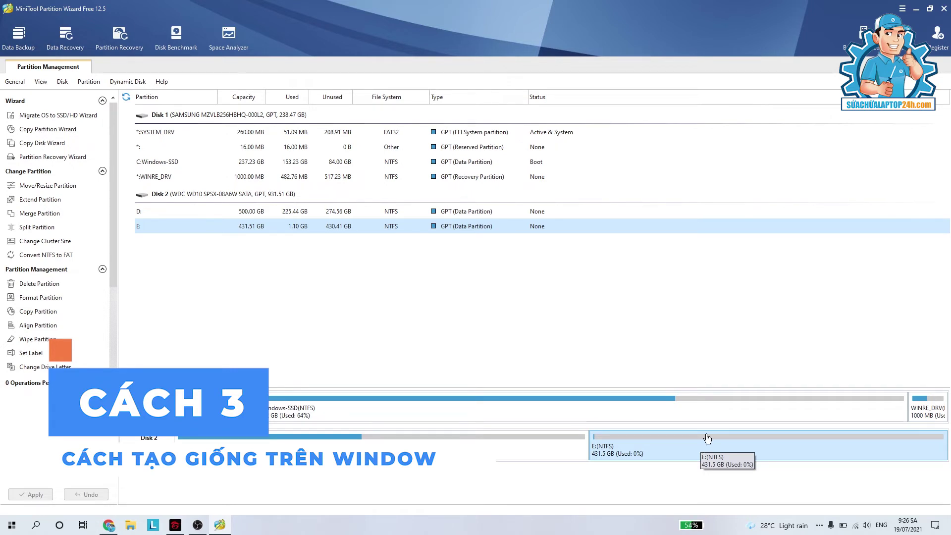
{"action": "right_click", "coordinate": [736, 449]}
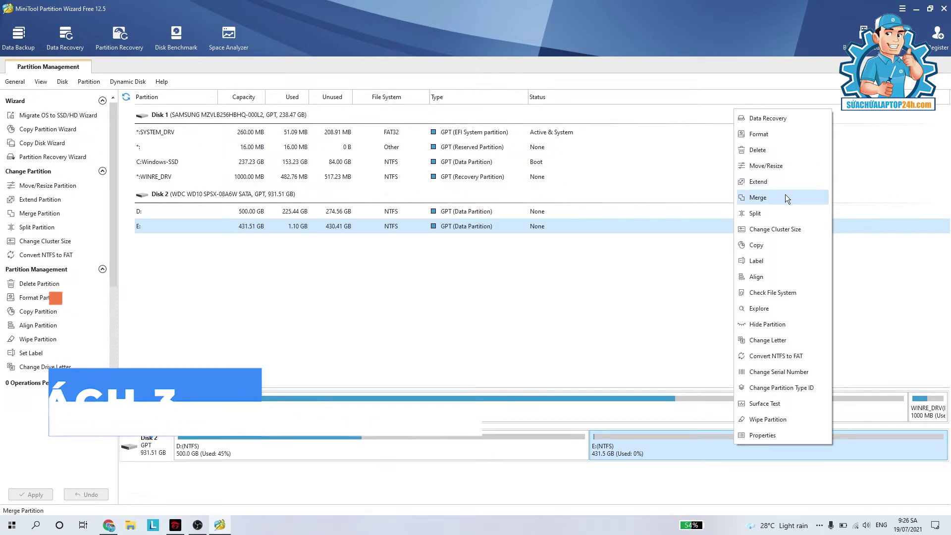
{"action": "left_click", "coordinate": [708, 456]}
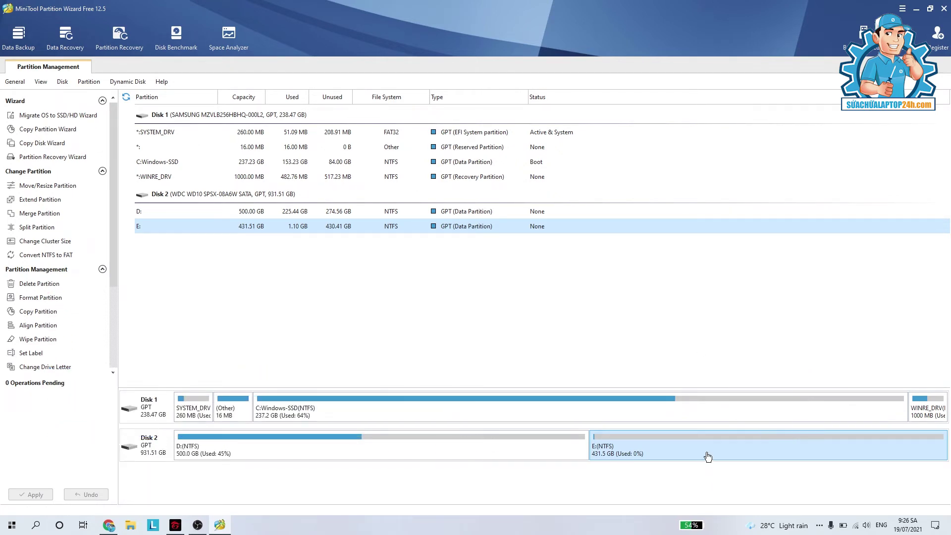
{"action": "right_click", "coordinate": [720, 449]}
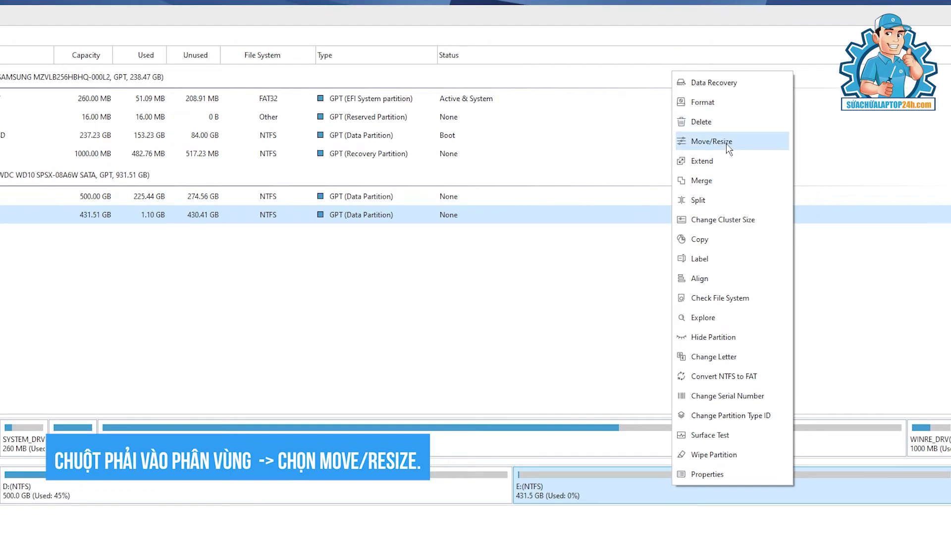
{"action": "left_click", "coordinate": [727, 143]}
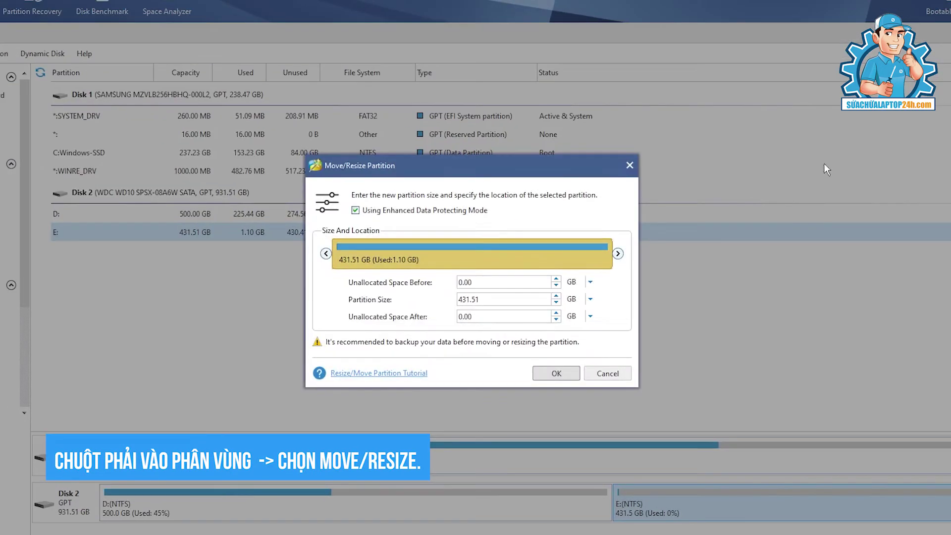
{"action": "left_click_drag", "start_coordinate": [611, 254], "coordinate": [535, 257]}
{"action": "left_click_drag", "start_coordinate": [497, 316], "coordinate": [447, 315]}
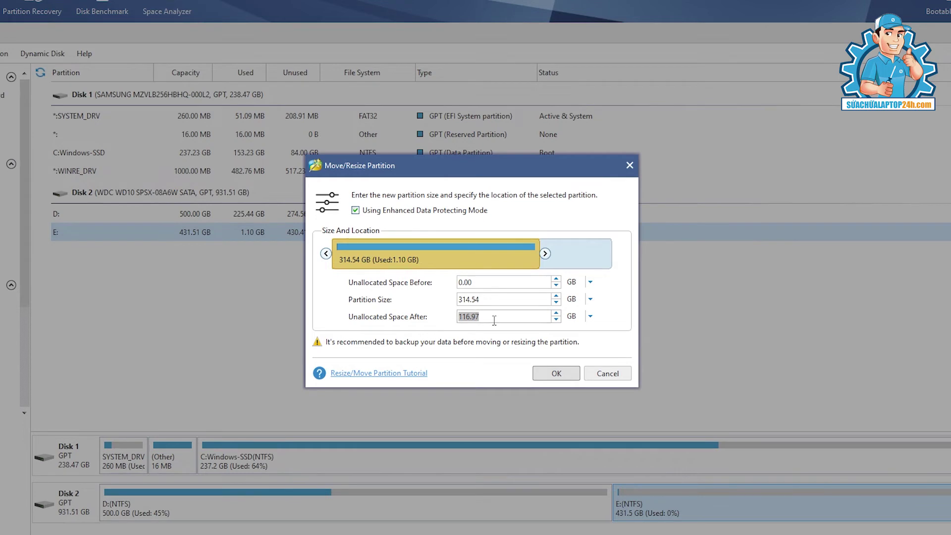
{"action": "type", "text": "20"}
{"action": "left_click_drag", "start_coordinate": [598, 250], "coordinate": [527, 263]}
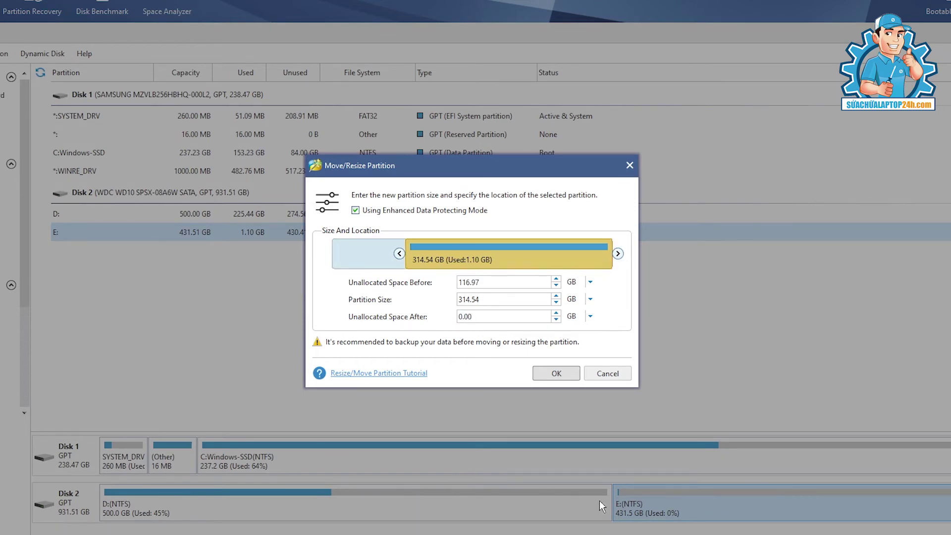
{"action": "left_click_drag", "start_coordinate": [521, 253], "coordinate": [452, 259]}
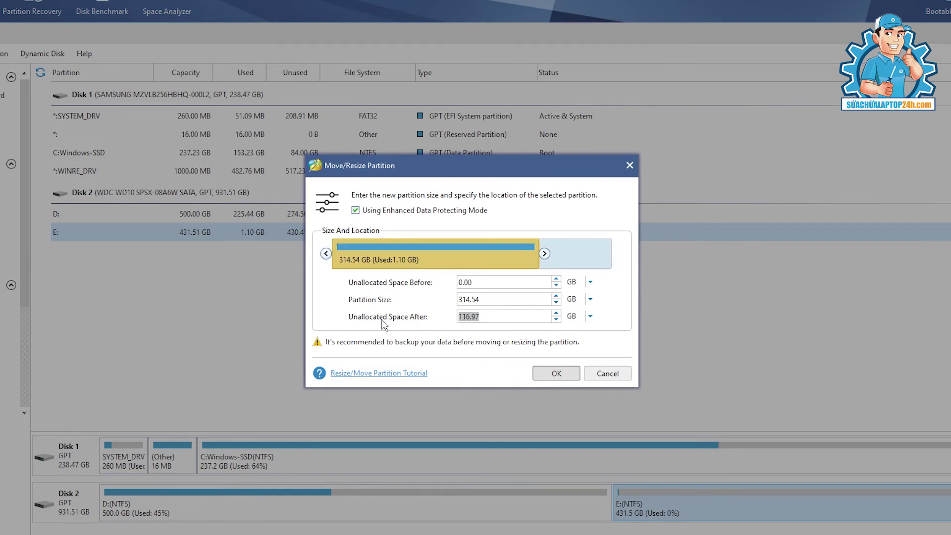
{"action": "type", "text": "18"}
{"action": "key", "text": "Return"}
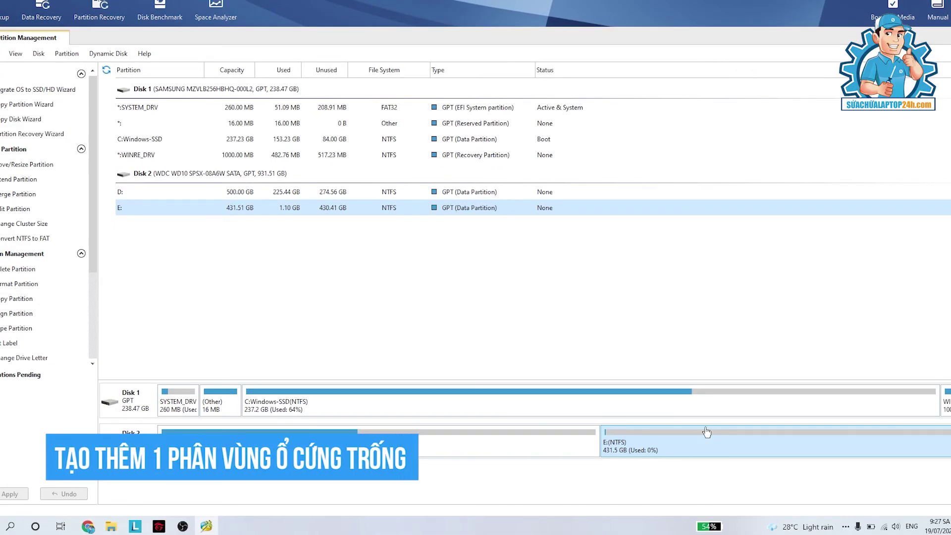
Resize partition E: on Disk 2 to about 231 GB, leaving about 200.5 GB of unallocated space after it.
{"action": "right_click", "coordinate": [704, 446]}
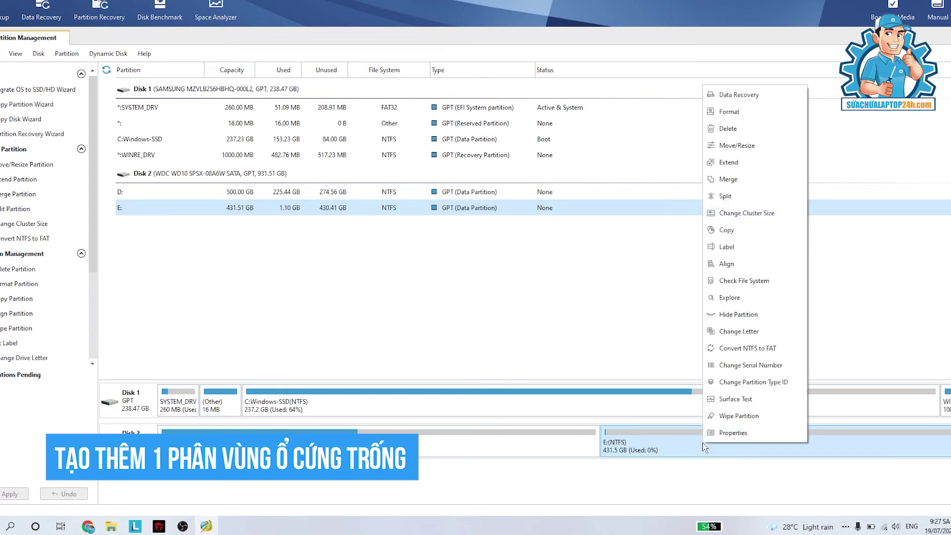
{"action": "left_click", "coordinate": [718, 146]}
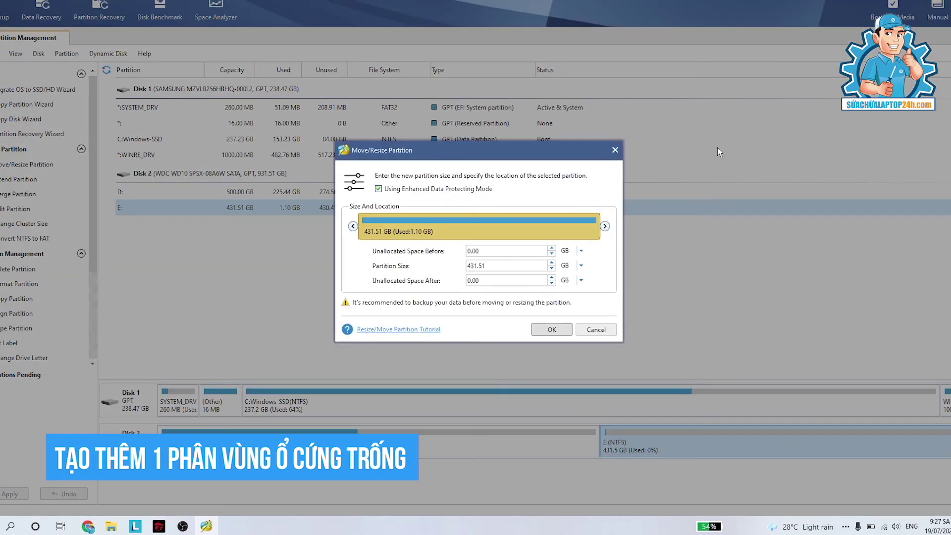
{"action": "left_click_drag", "start_coordinate": [605, 226], "coordinate": [500, 224]}
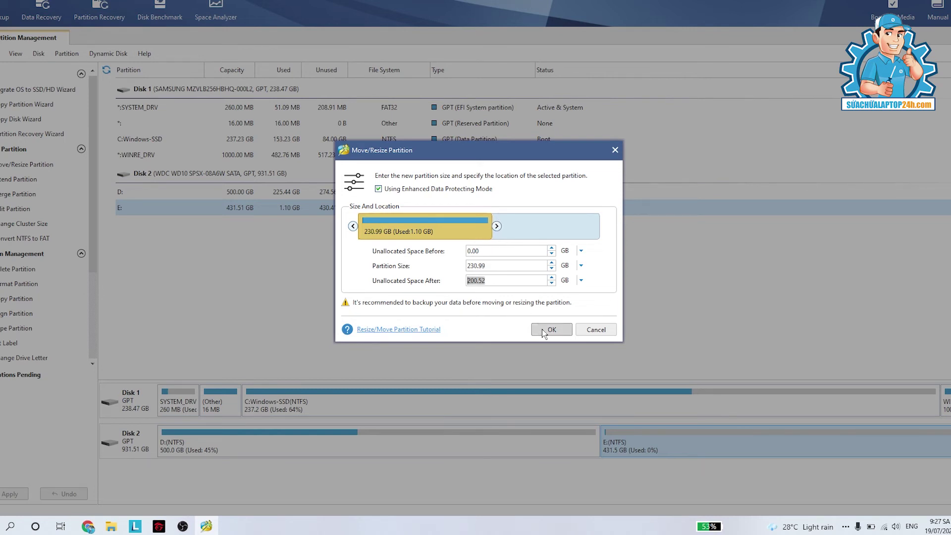
{"action": "left_click", "coordinate": [542, 329]}
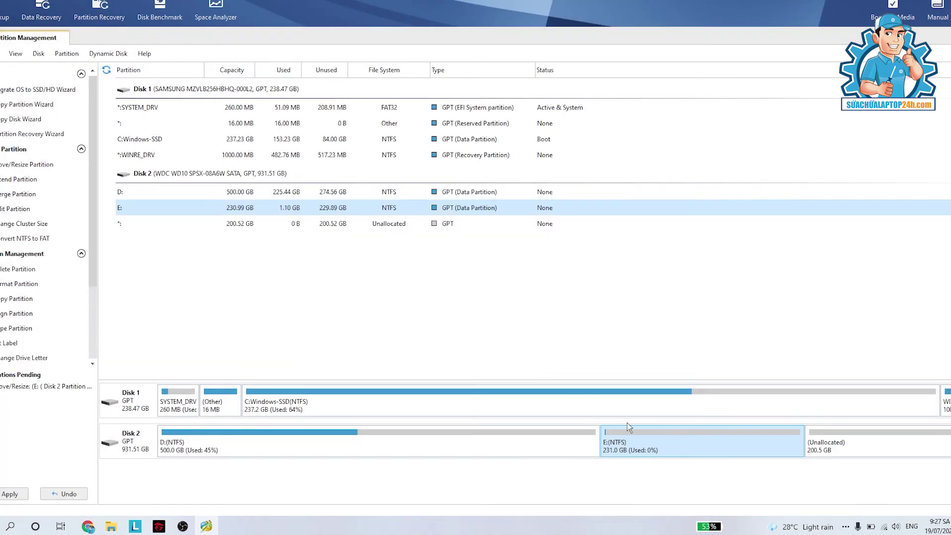
Create a primary NTFS partition with drive letter F: from all the unallocated space on Disk 2.
{"action": "left_click", "coordinate": [878, 451]}
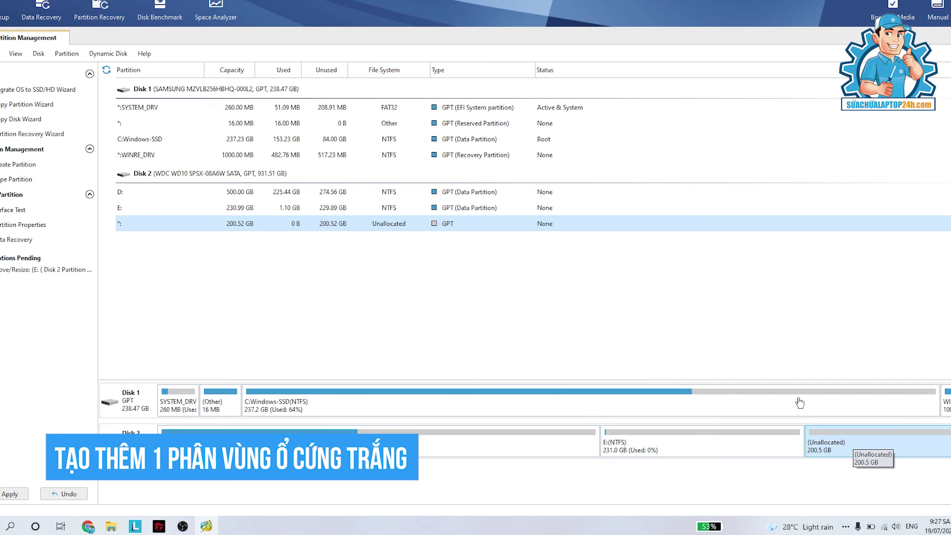
{"action": "right_click", "coordinate": [859, 446]}
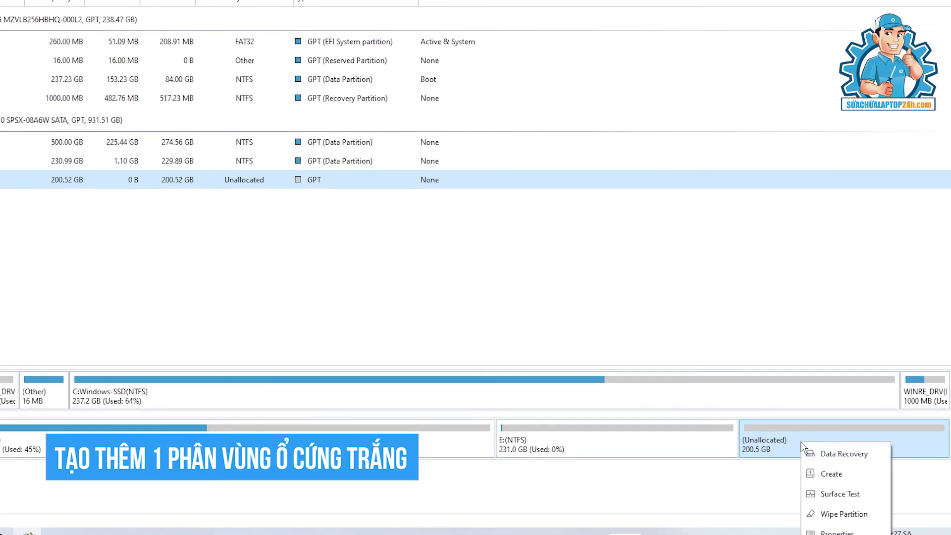
{"action": "left_click", "coordinate": [830, 474]}
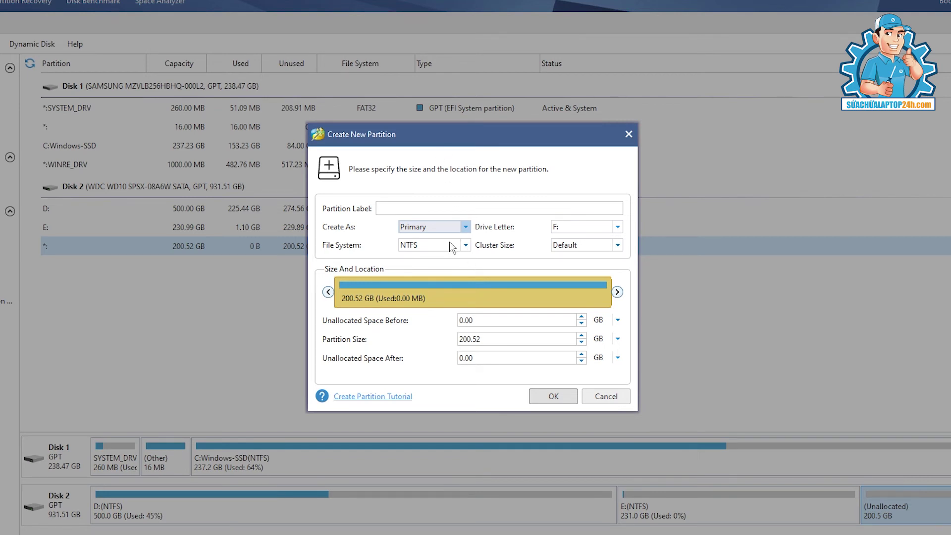
{"action": "left_click", "coordinate": [466, 245]}
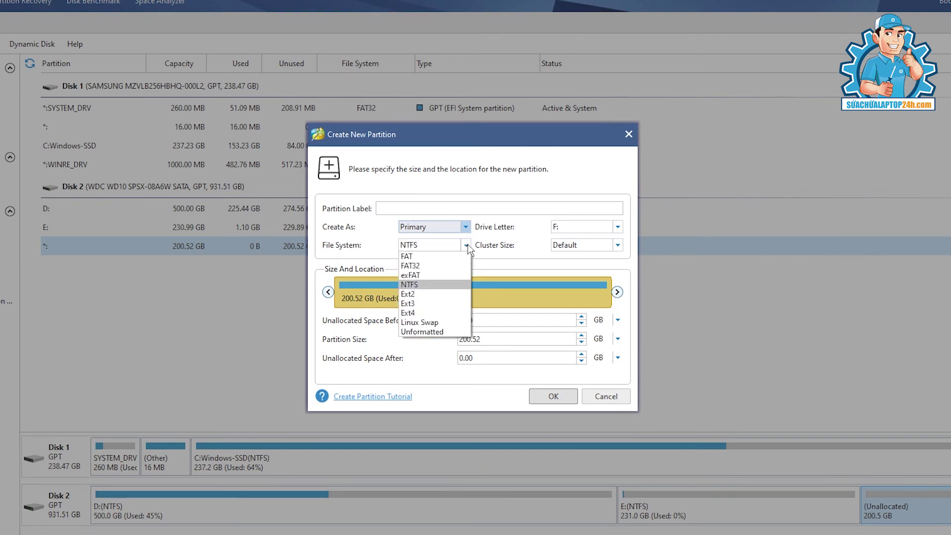
{"action": "left_click", "coordinate": [468, 245]}
{"action": "left_click", "coordinate": [619, 228]}
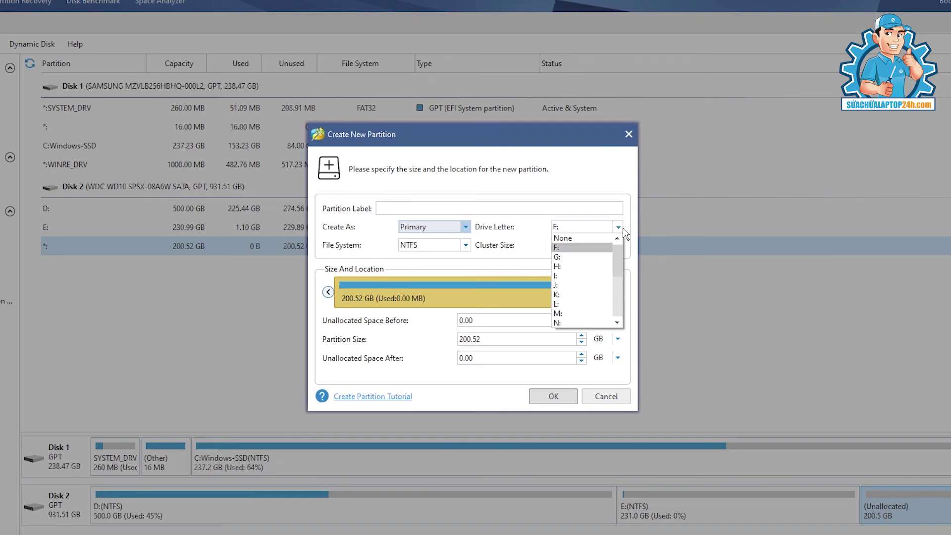
{"action": "left_click", "coordinate": [617, 228]}
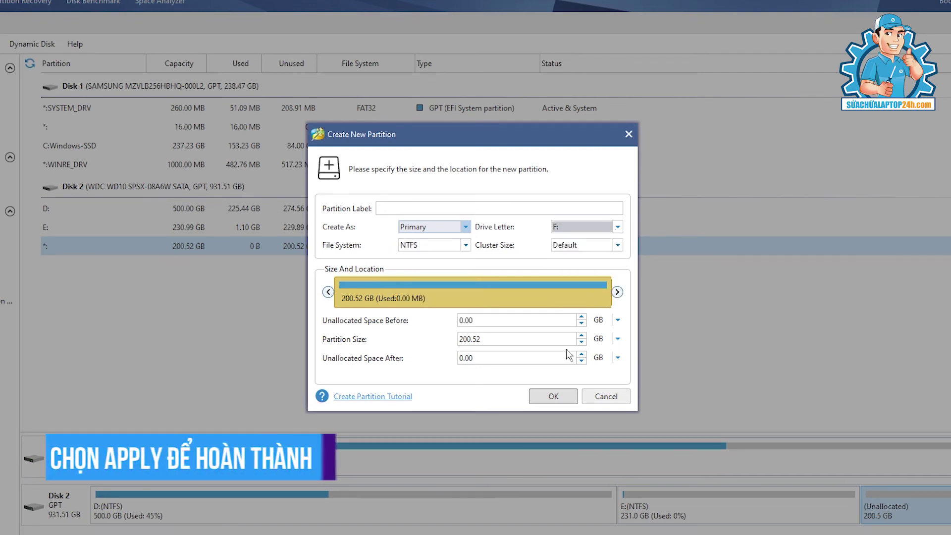
{"action": "left_click", "coordinate": [566, 400]}
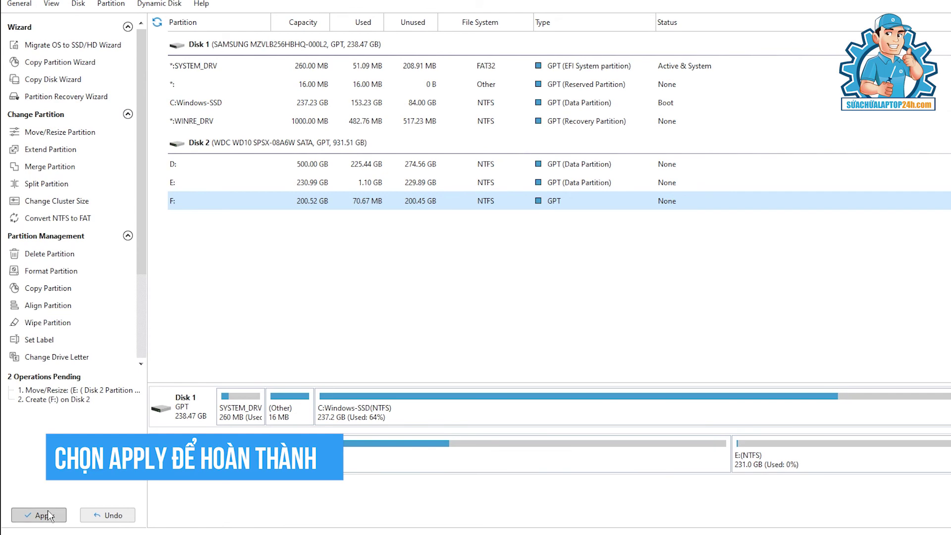
Apply the pending resize of E: and the creation of partition F:.
{"action": "left_click", "coordinate": [43, 514]}
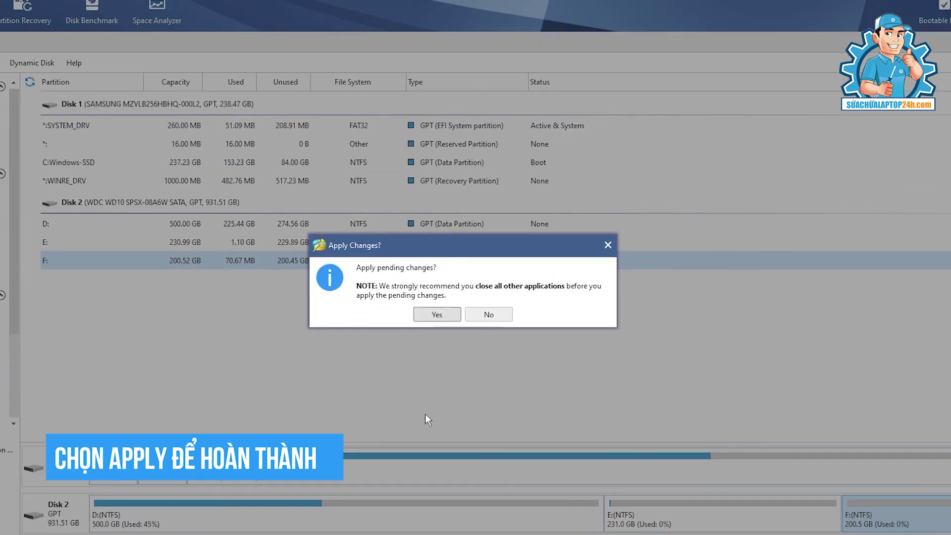
{"action": "left_click", "coordinate": [439, 316]}
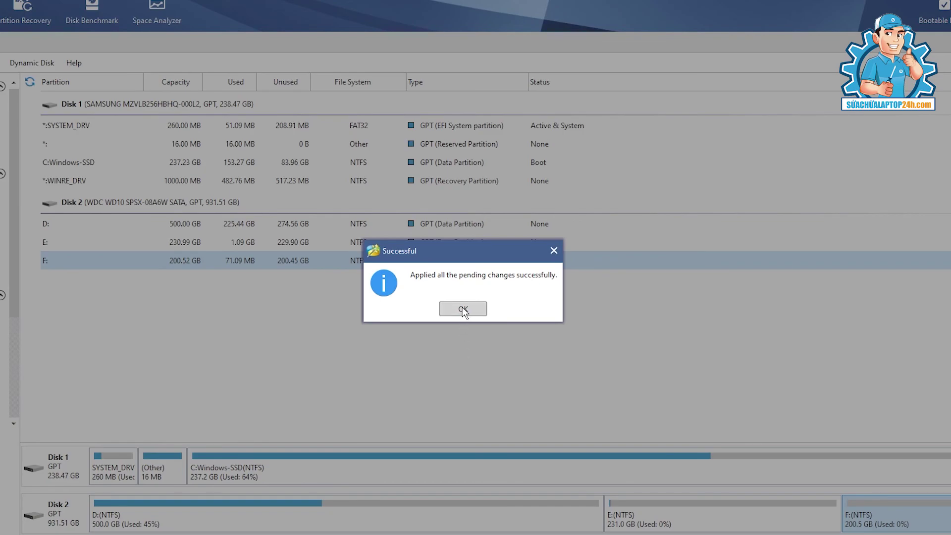
{"action": "left_click", "coordinate": [463, 309]}
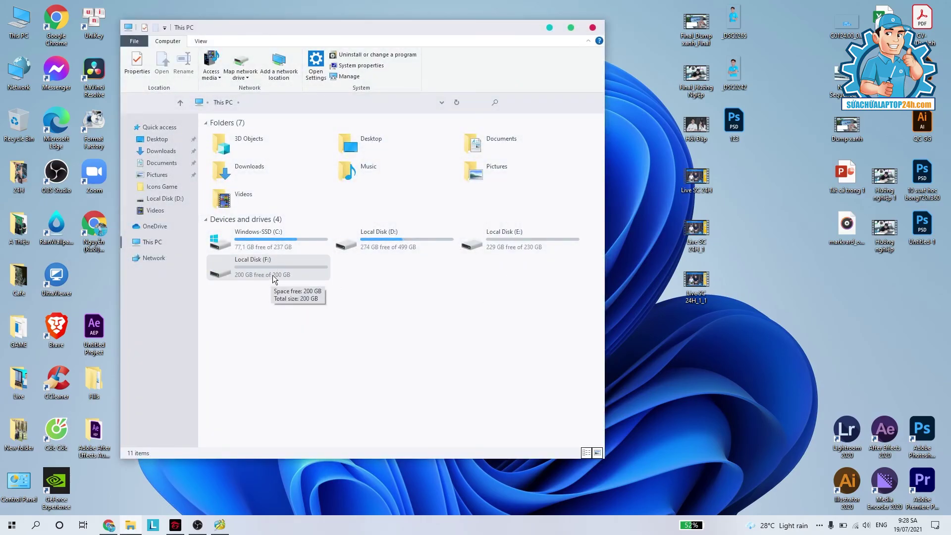
Open drive E: in File Explorer and select all its items to check the stored files.
{"action": "double_click", "coordinate": [545, 245]}
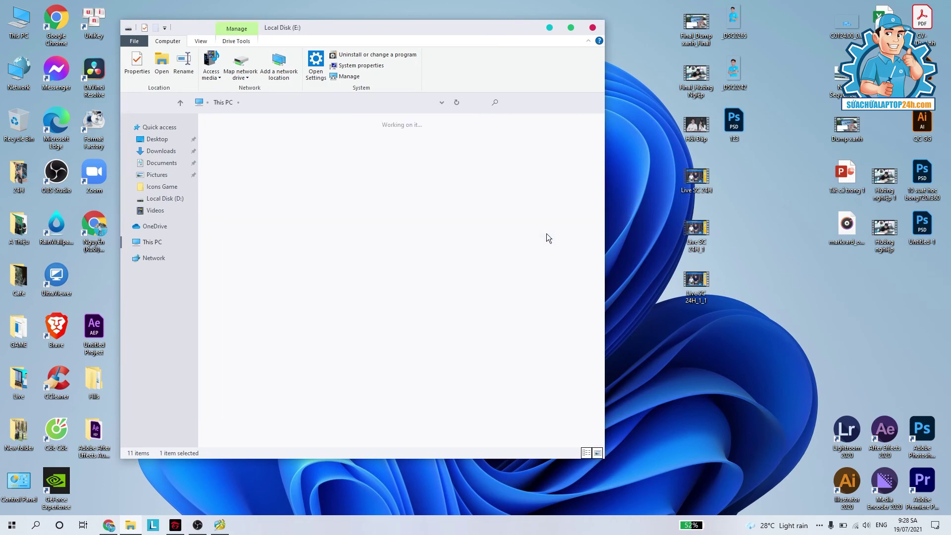
{"action": "left_click_drag", "start_coordinate": [508, 174], "coordinate": [211, 117]}
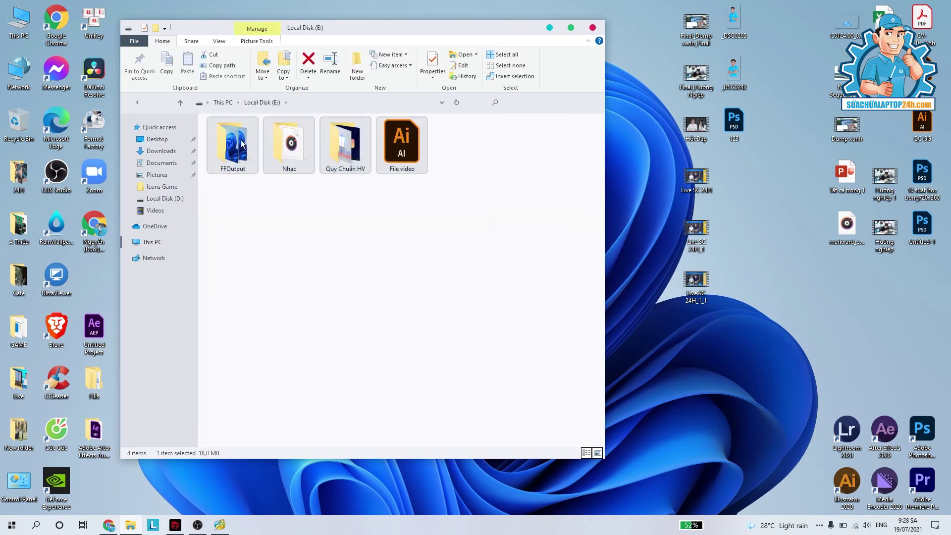